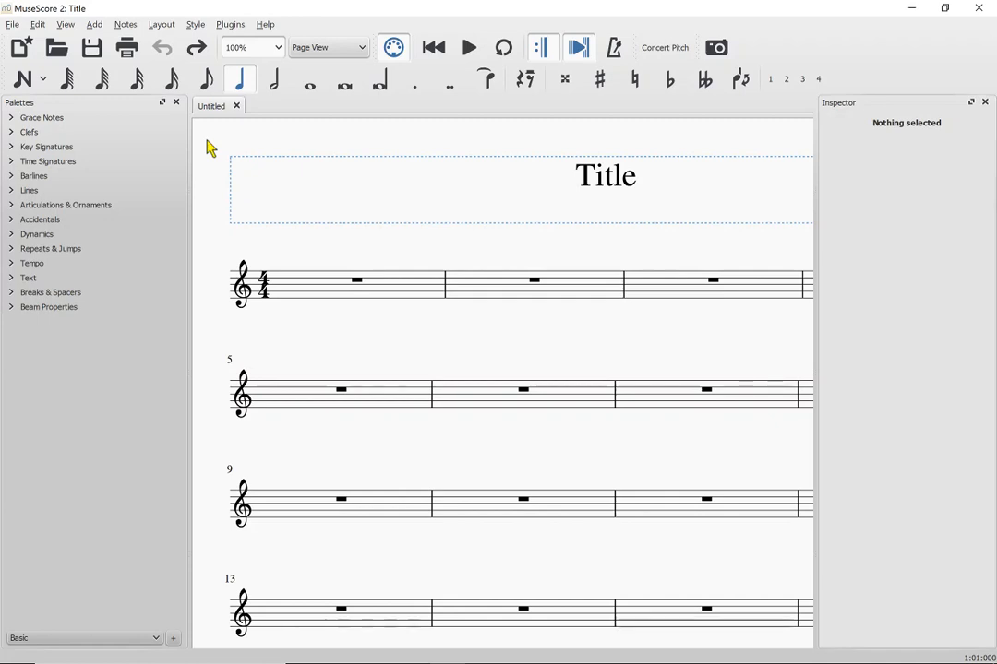
# - Enter the quarter notes E, D, C and D in measure 1, starting on its first beat
pyautogui.click(325, 291)
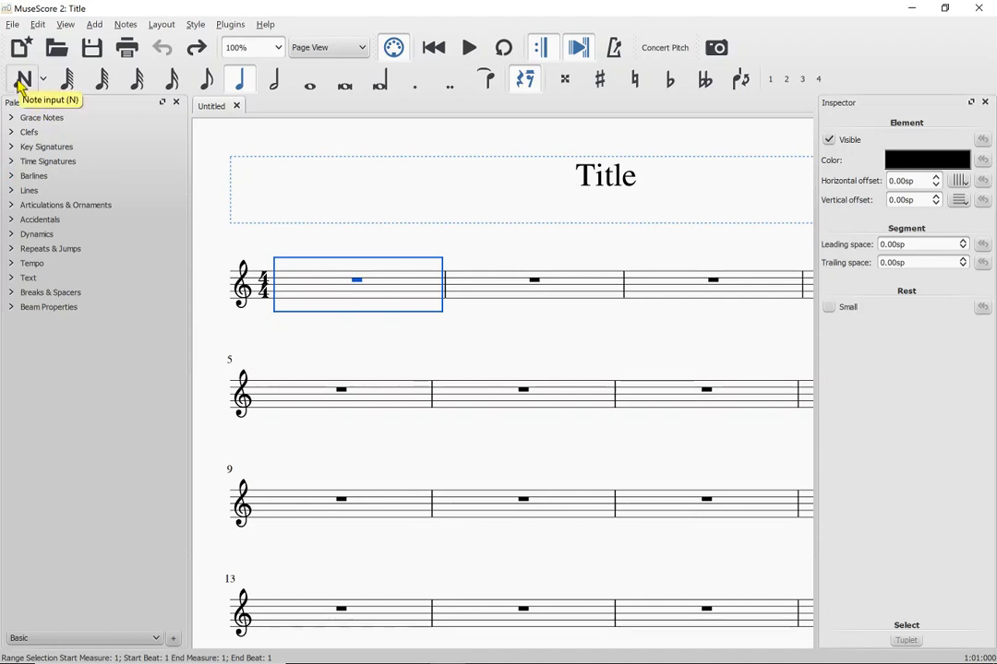
pyautogui.click(25, 85)
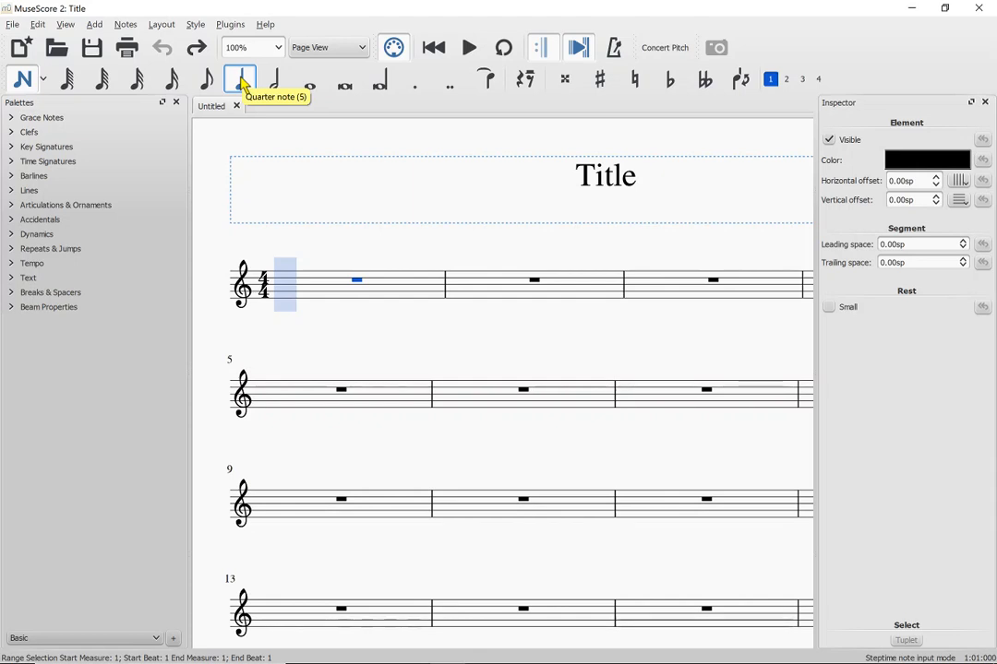
pyautogui.click(242, 82)
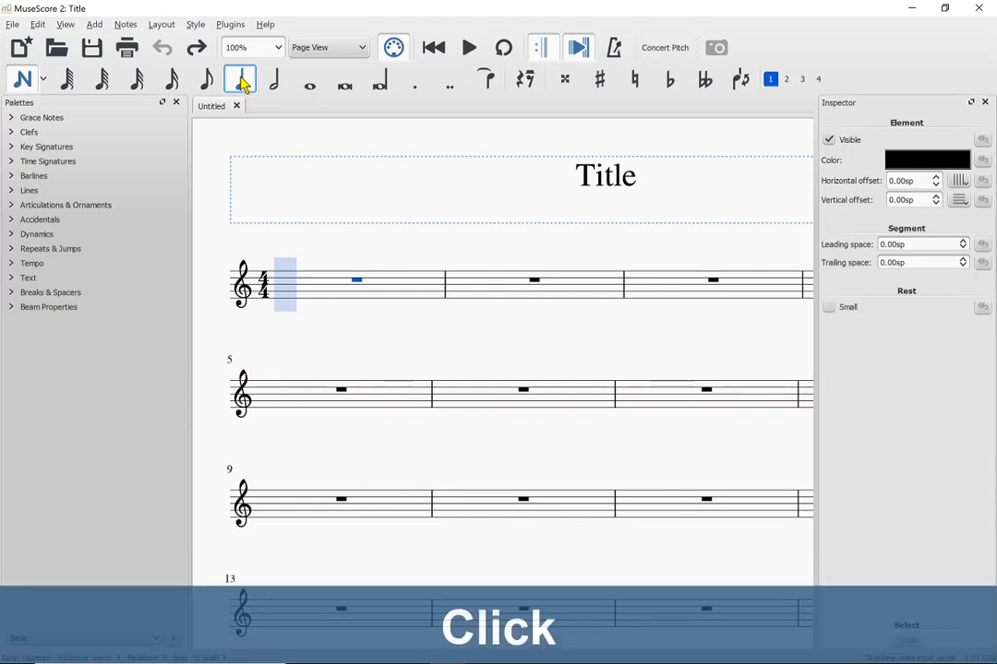
pyautogui.click(284, 302)
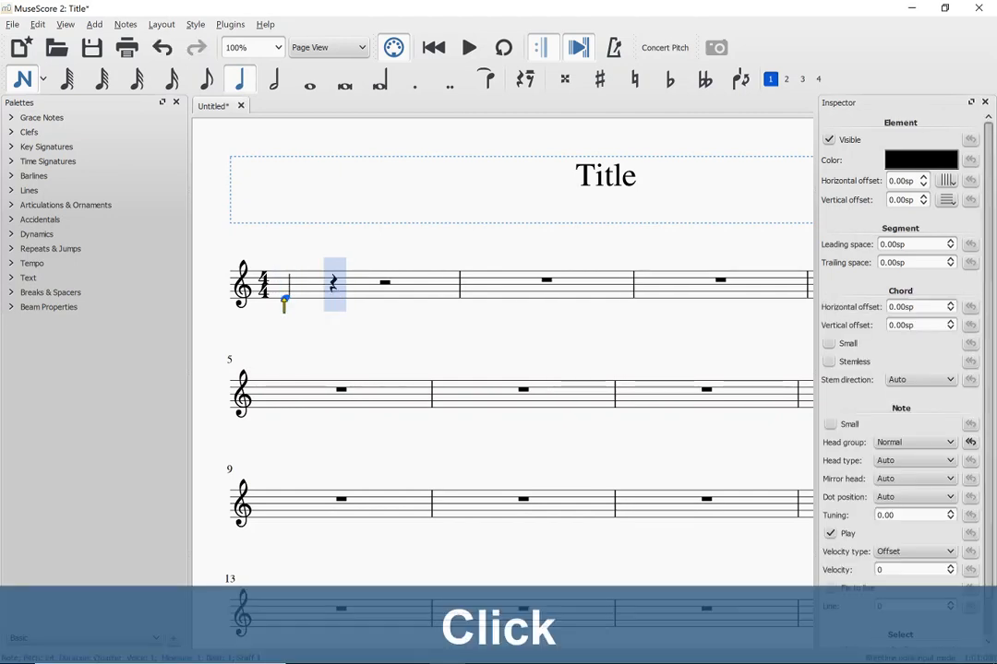
pyautogui.click(335, 304)
pyautogui.click(379, 307)
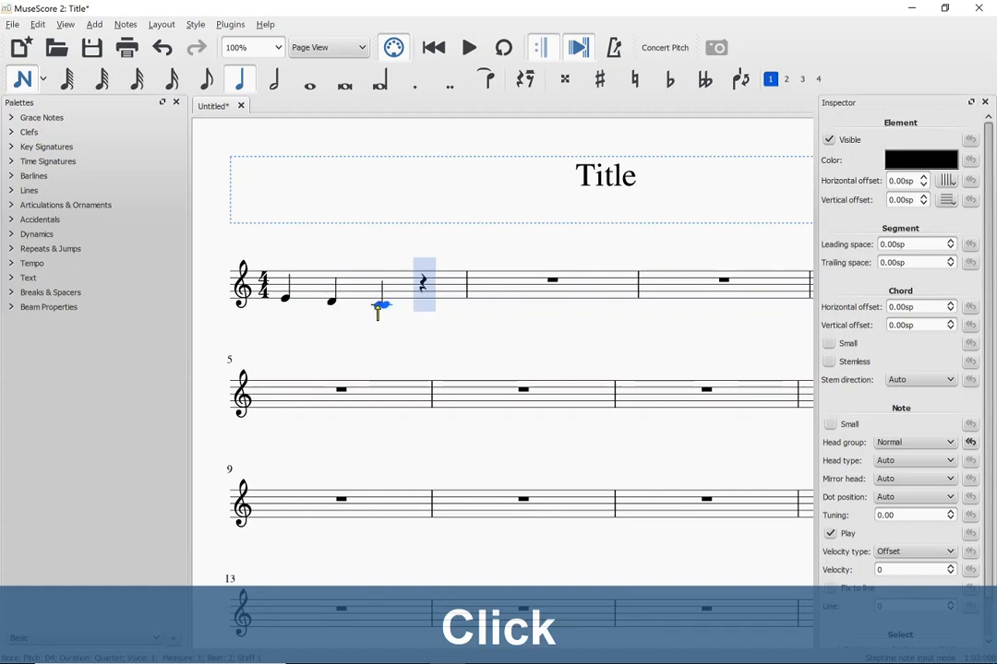
pyautogui.click(434, 307)
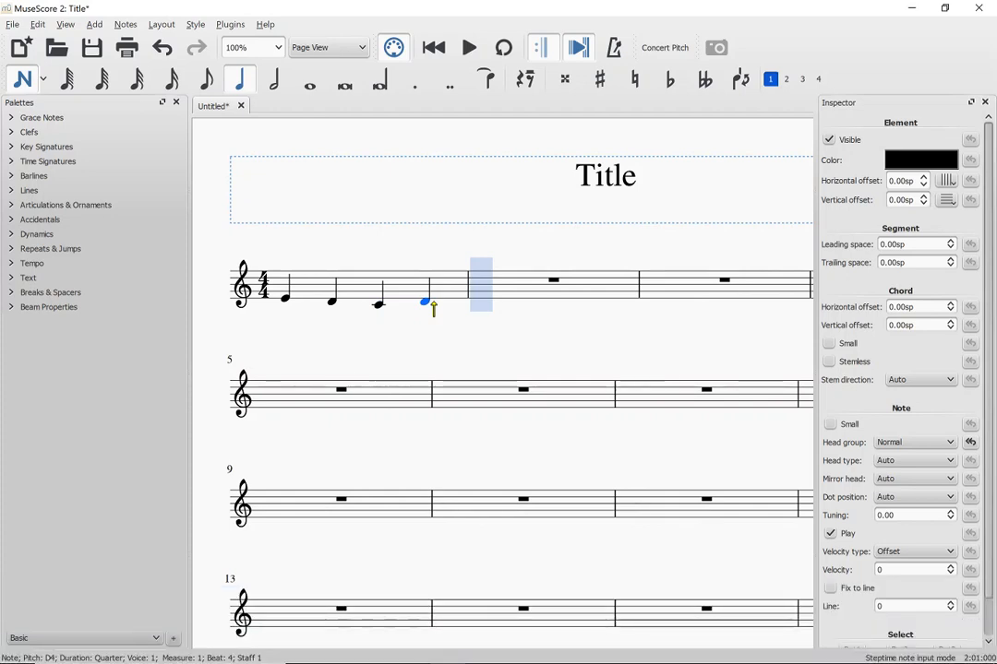
# - Fill measure 2 with two quarter-note Es followed by a half-note E
pyautogui.press('e')
pyautogui.press('e')
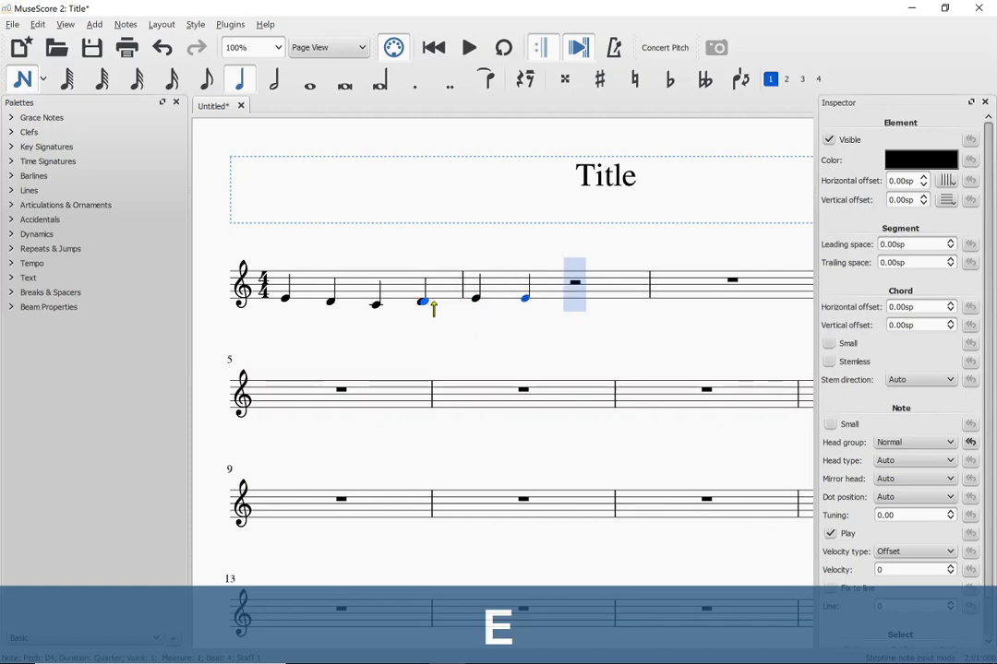
pyautogui.press('e')
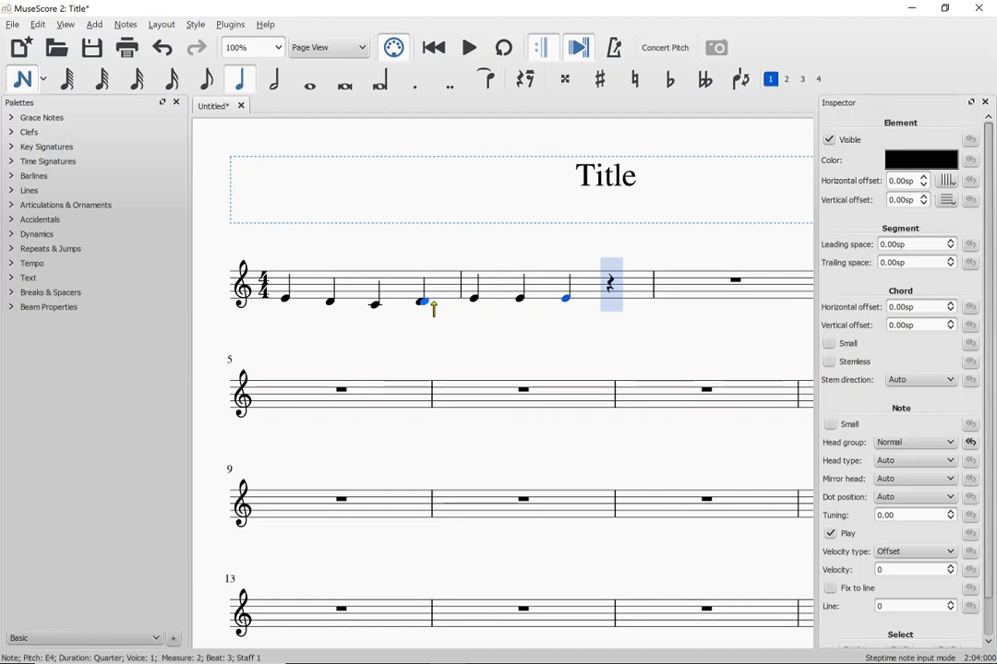
pyautogui.press('BackSpace')
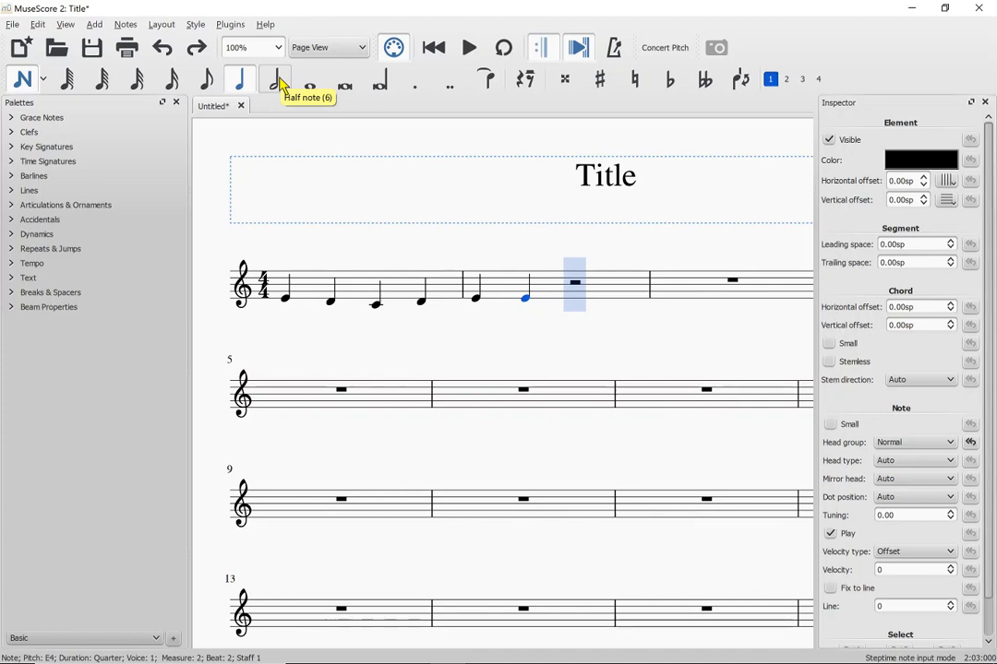
pyautogui.click(277, 81)
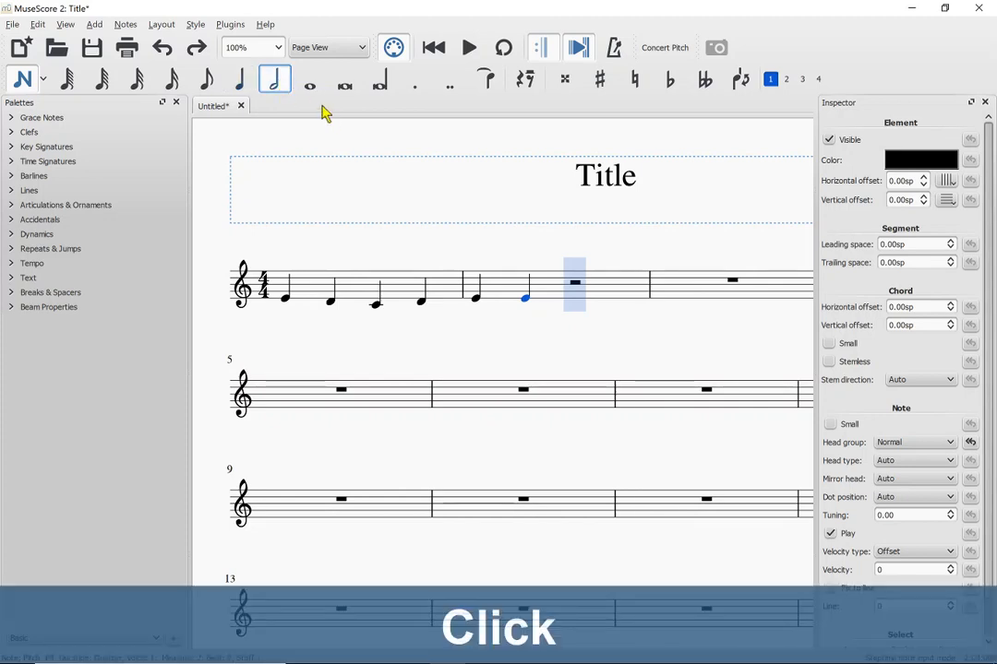
pyautogui.press('e')
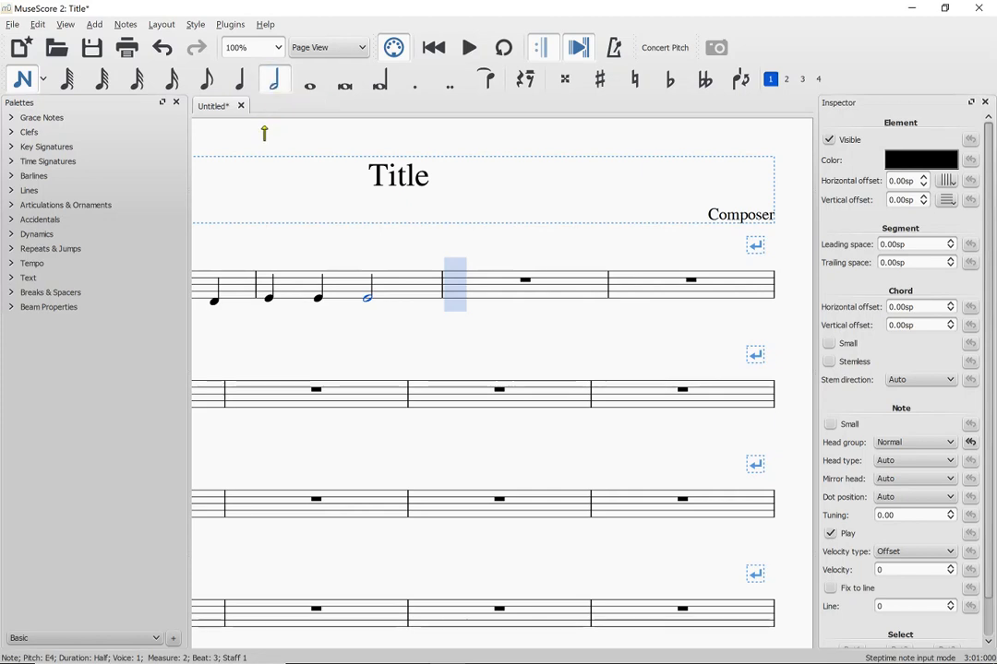
# - Fill measure 3 with two quarter-note Ds followed by a half-note D
pyautogui.press('5')
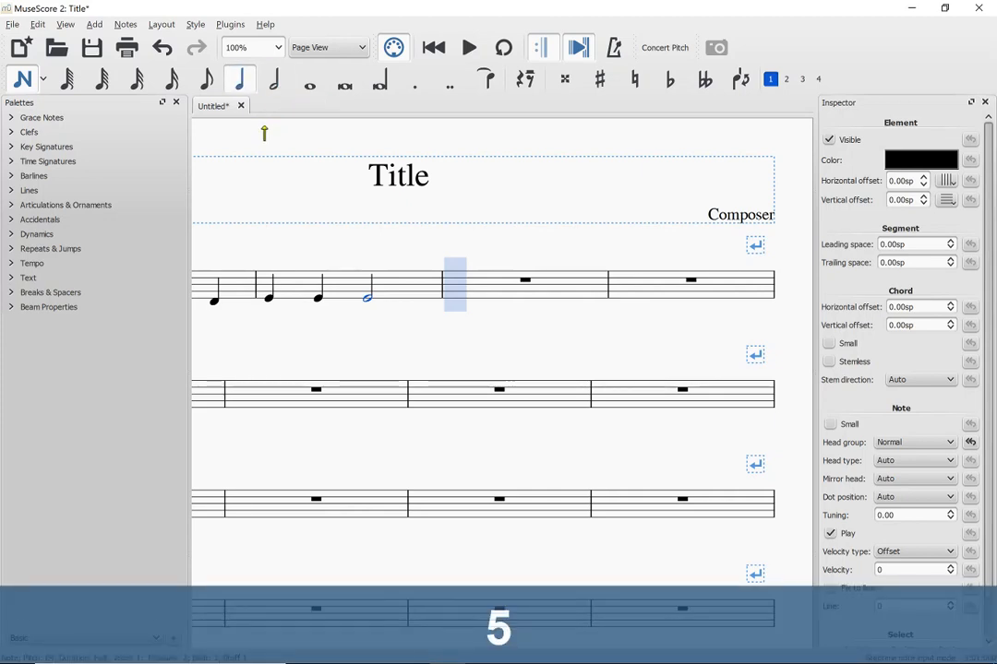
pyautogui.press('d')
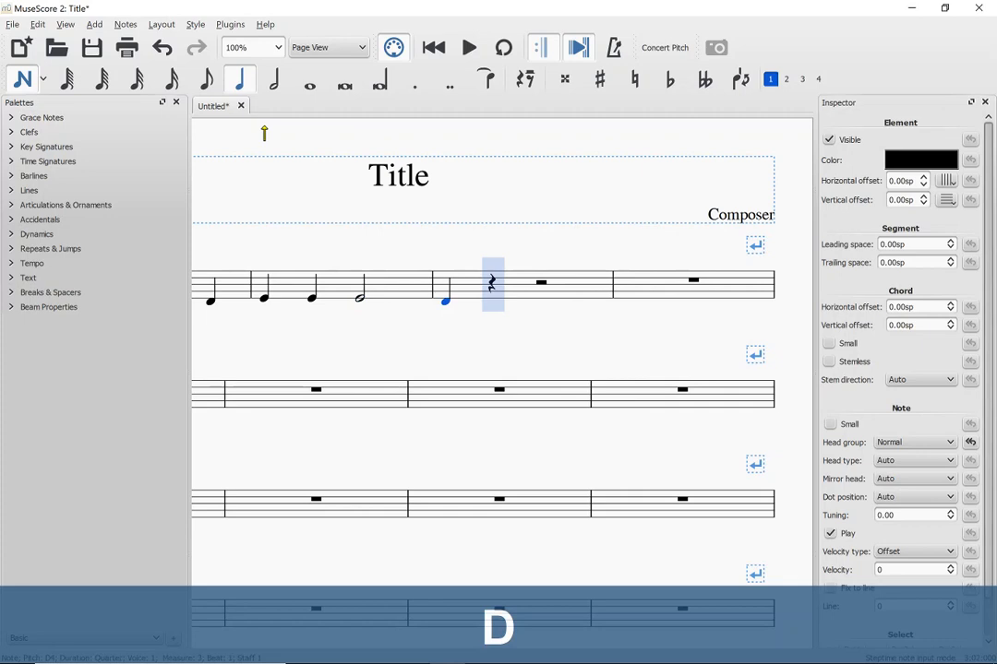
pyautogui.press('d')
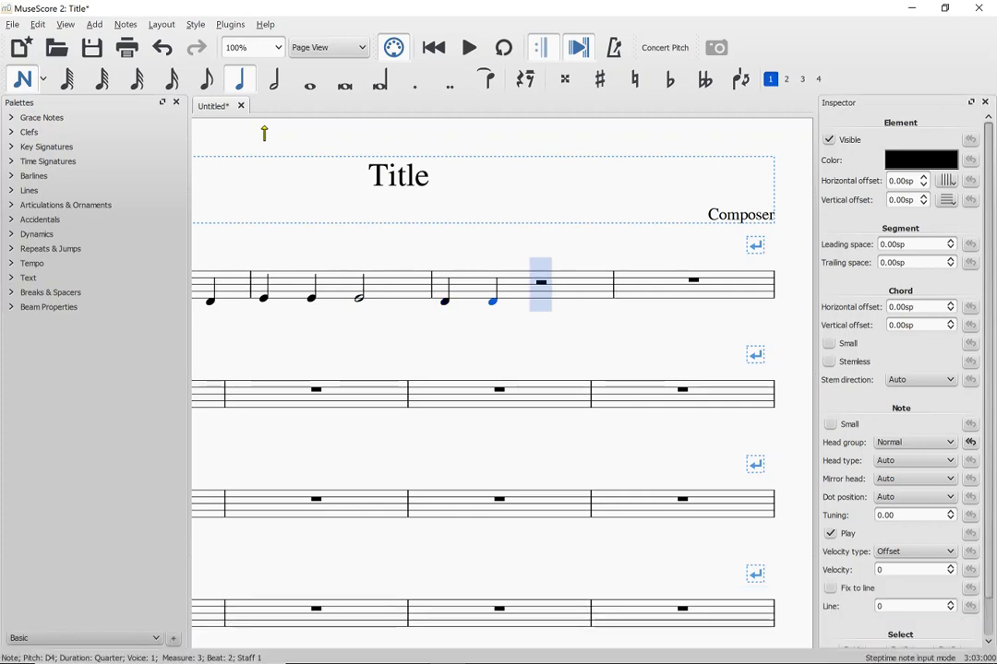
pyautogui.press('6')
pyautogui.press('d')
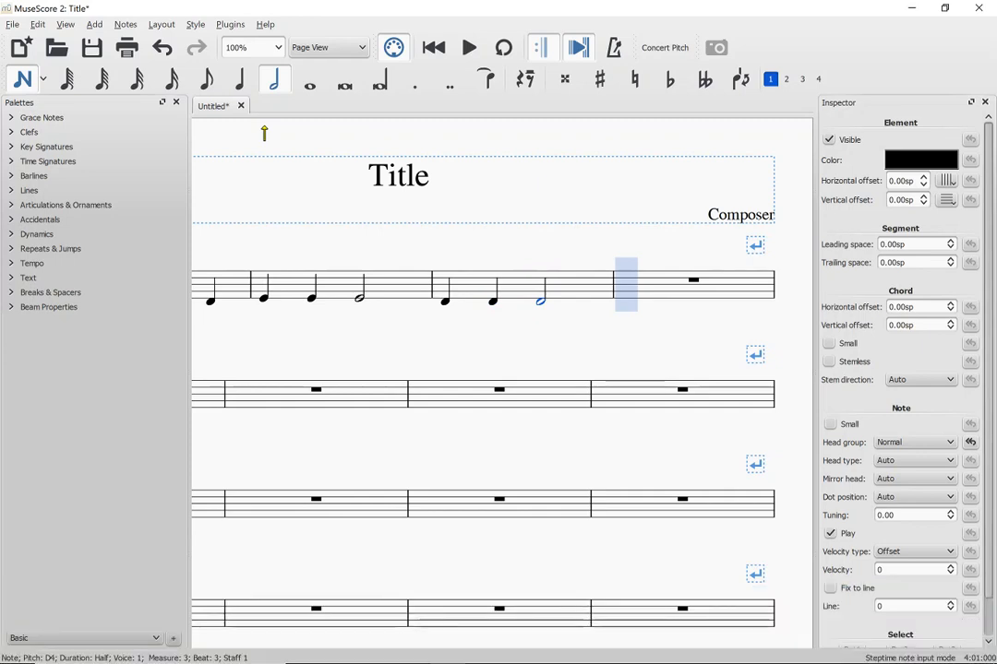
# - Fill measure 4 with quarter notes E and G and a half-note G, and leave note input
pyautogui.press('5')
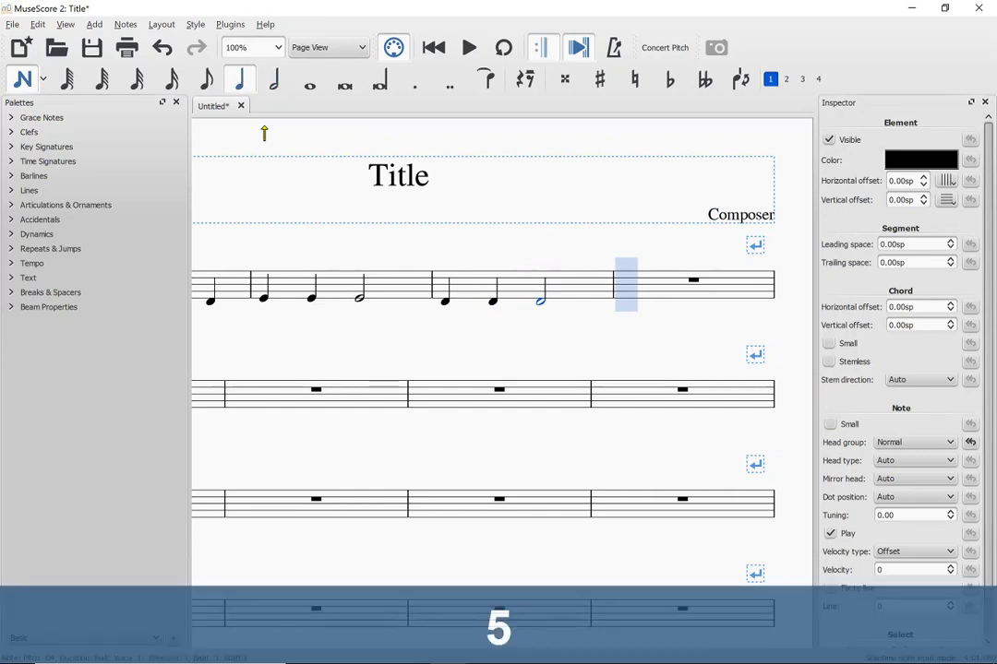
pyautogui.press('e')
pyautogui.press('g')
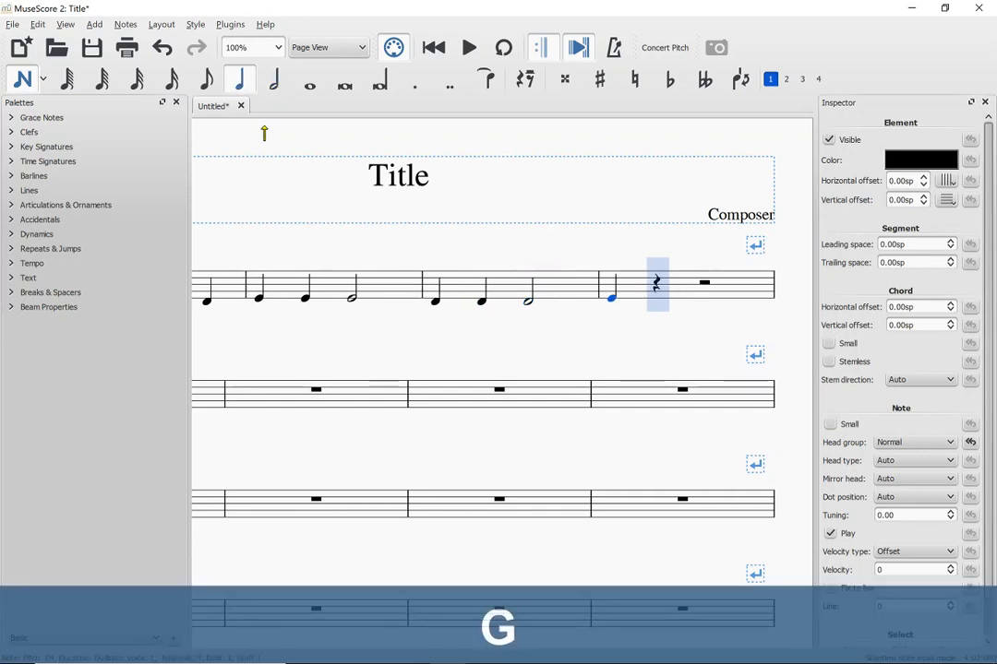
pyautogui.press('6')
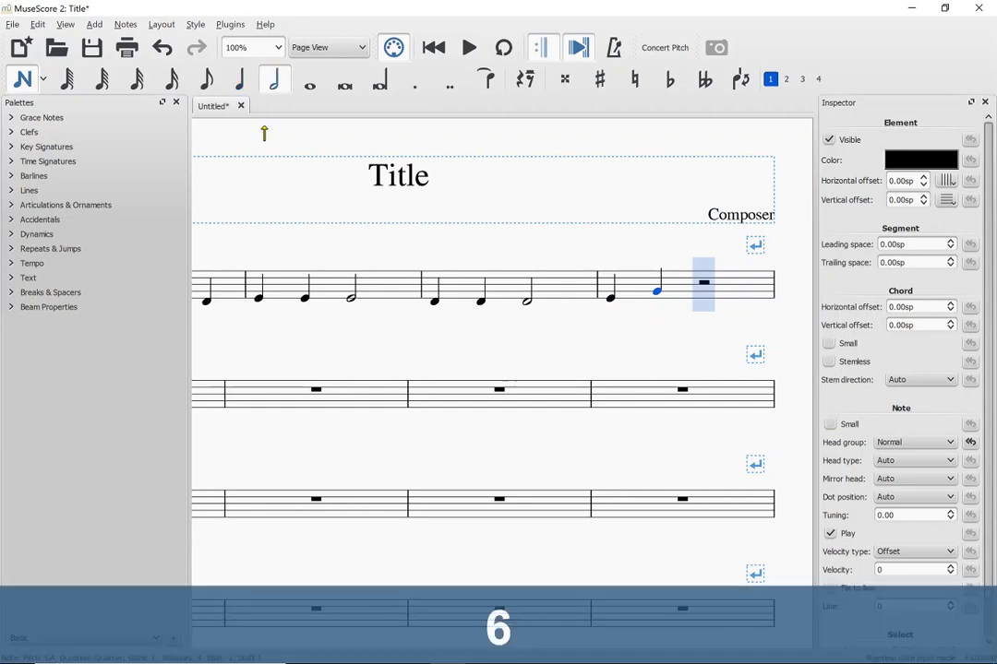
pyautogui.press('g')
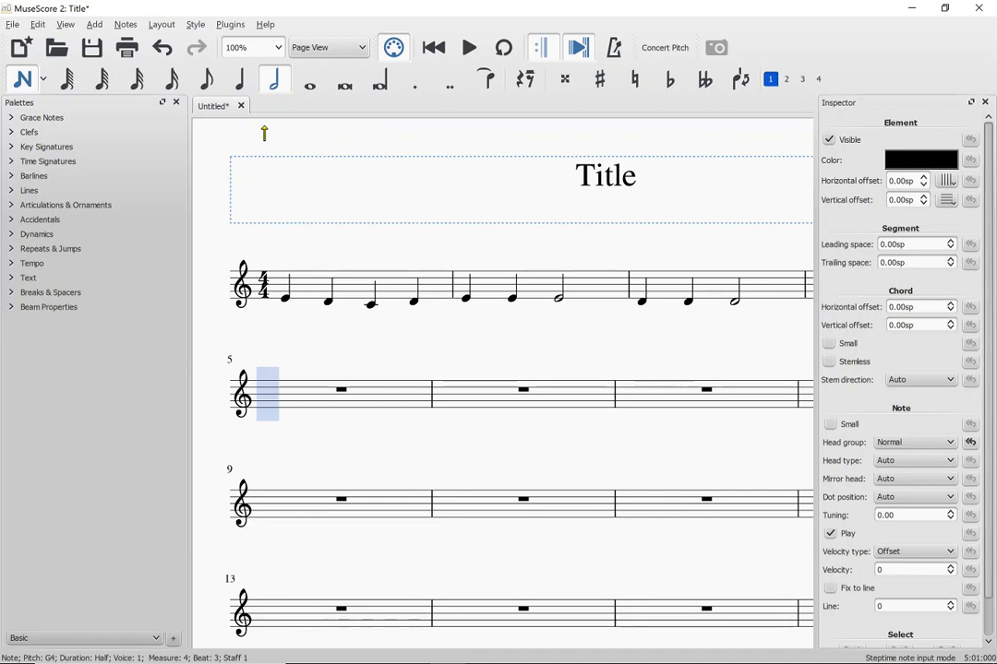
pyautogui.press('Escape')
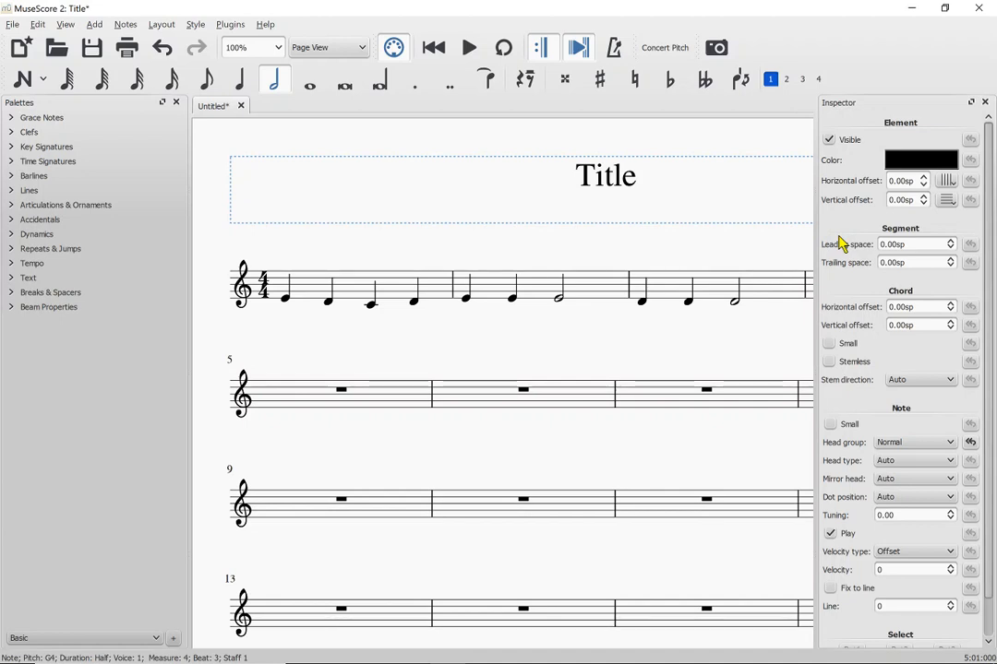
# - Hide the Inspector and deselect the last note
pyautogui.click(985, 102)
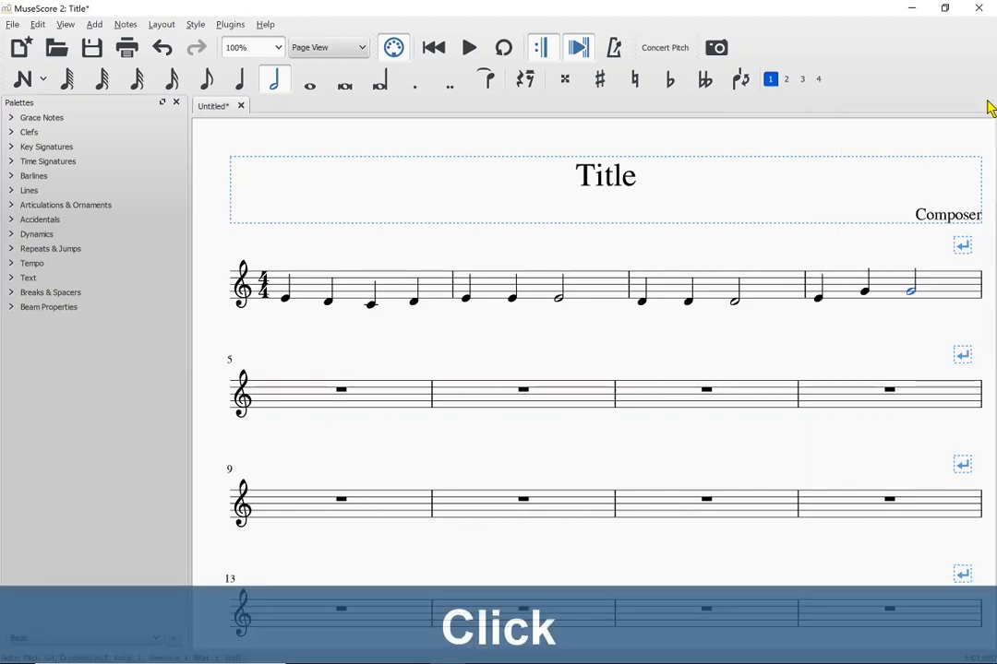
pyautogui.click(64, 25)
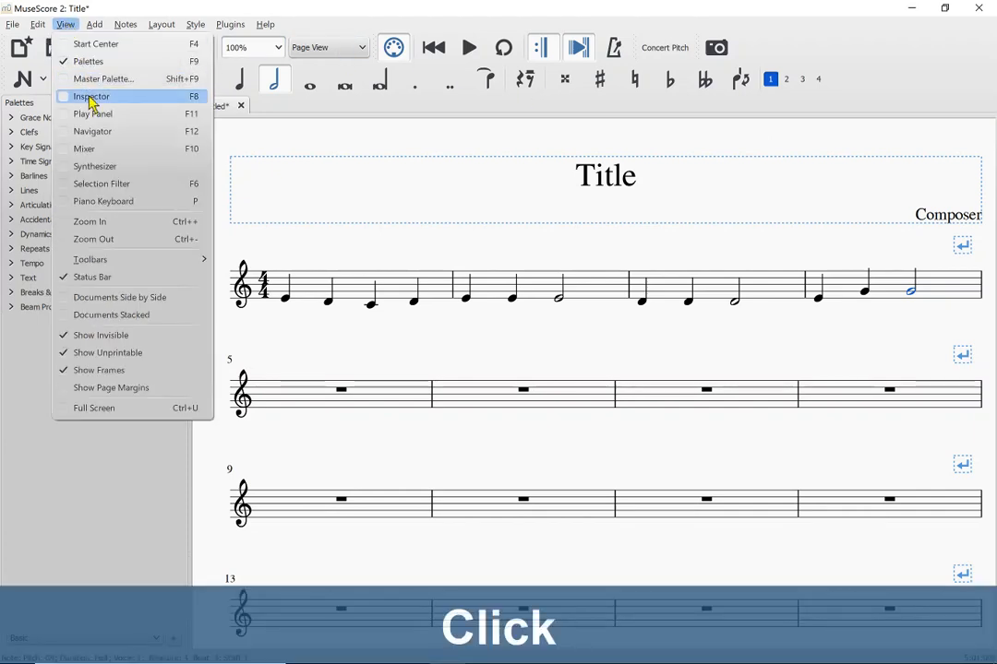
pyautogui.click(251, 135)
pyautogui.click(252, 137)
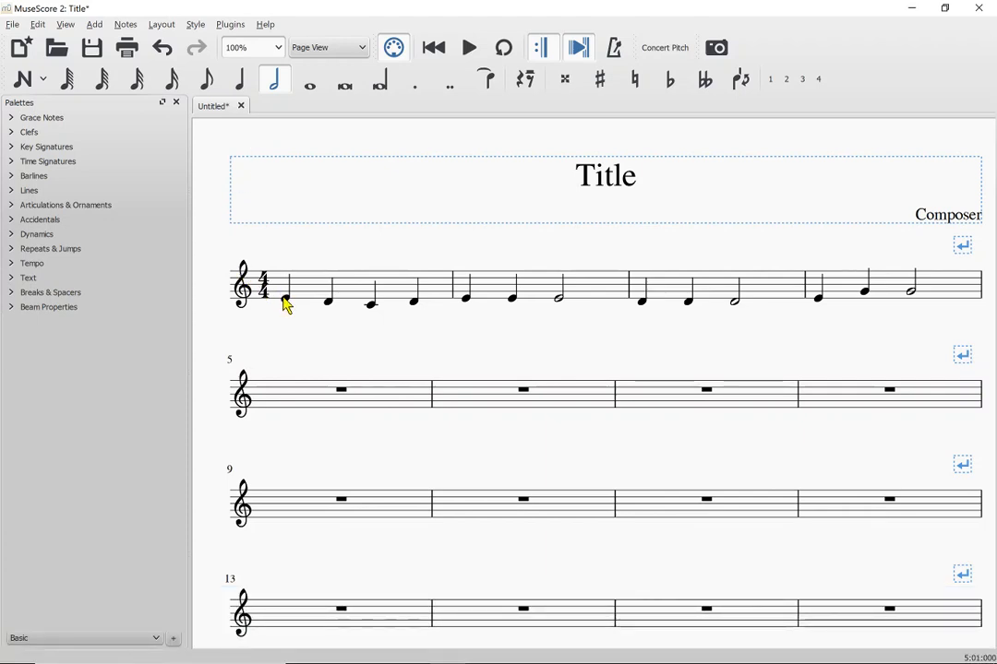
# - Add the lyrics "Ma-ry had a" under the four notes of measure 1, one syllable per note
pyautogui.click(287, 303)
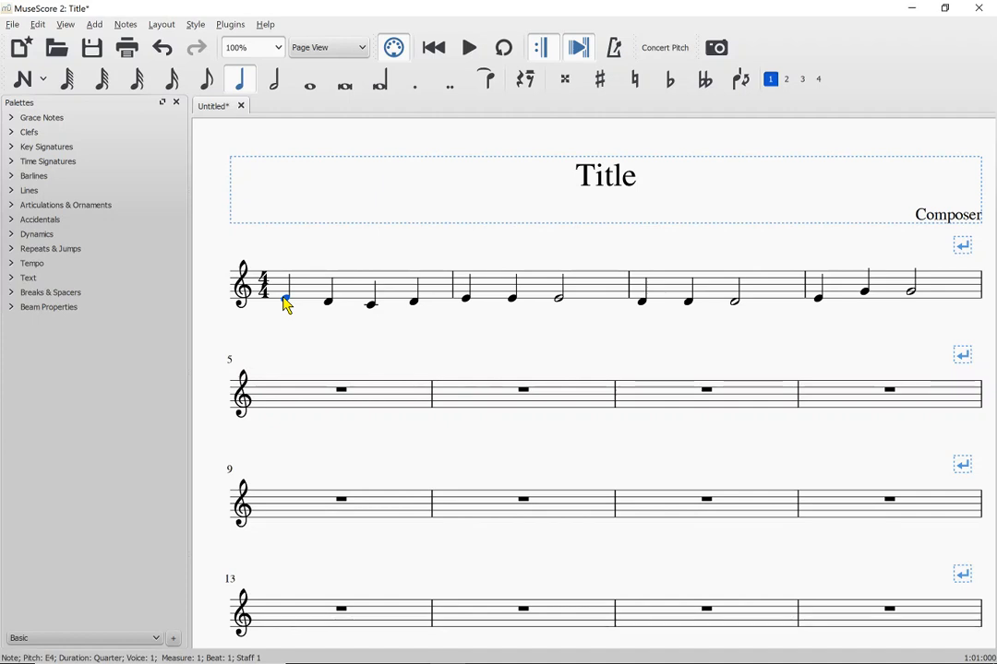
pyautogui.hotkey('ctrl', 'l')
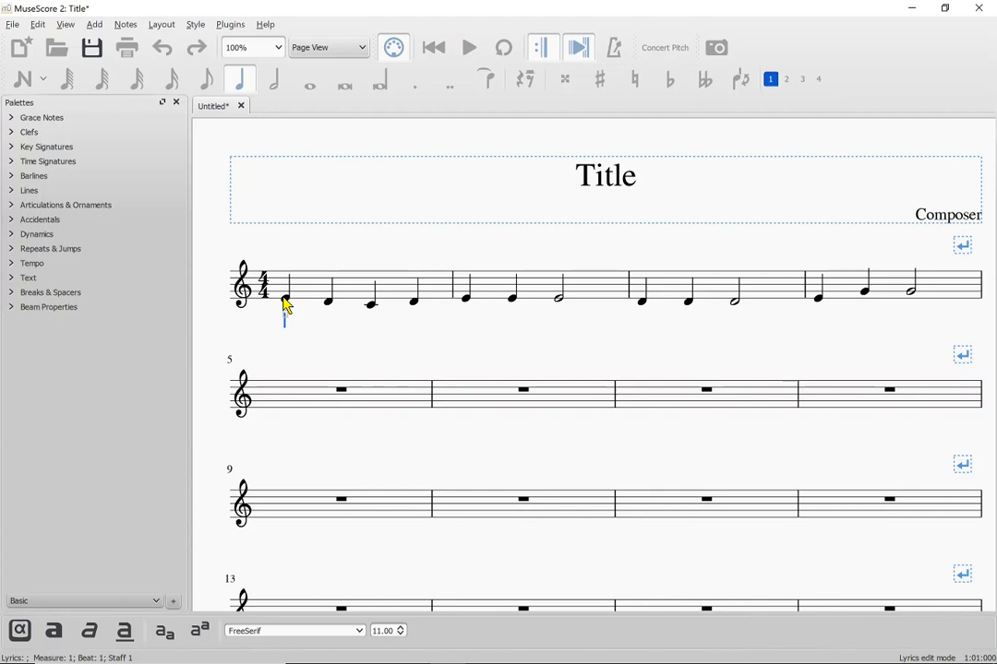
pyautogui.write('Ma')
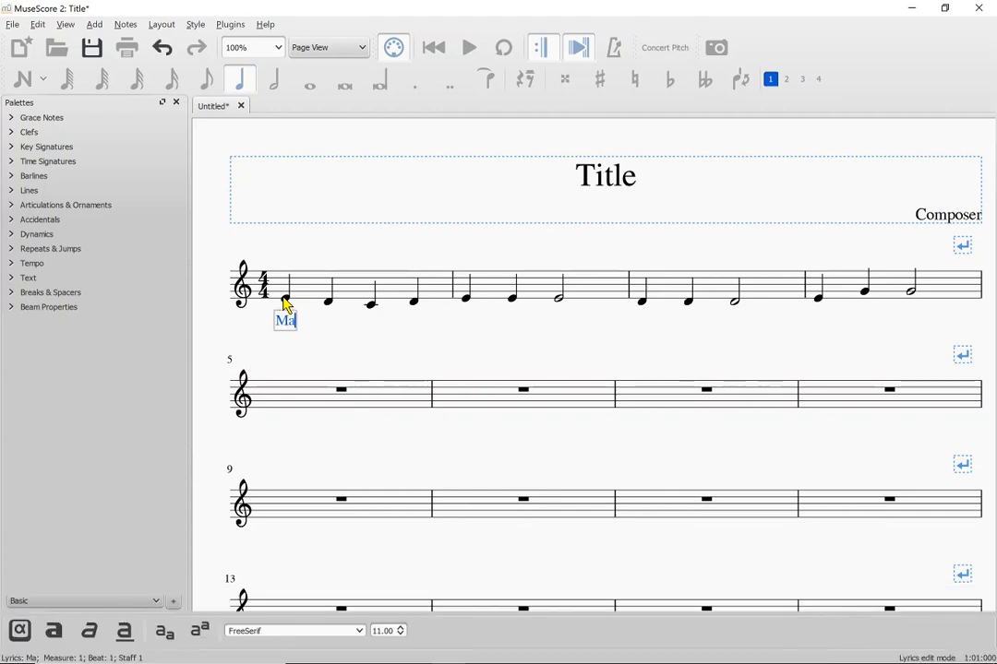
pyautogui.press('-')
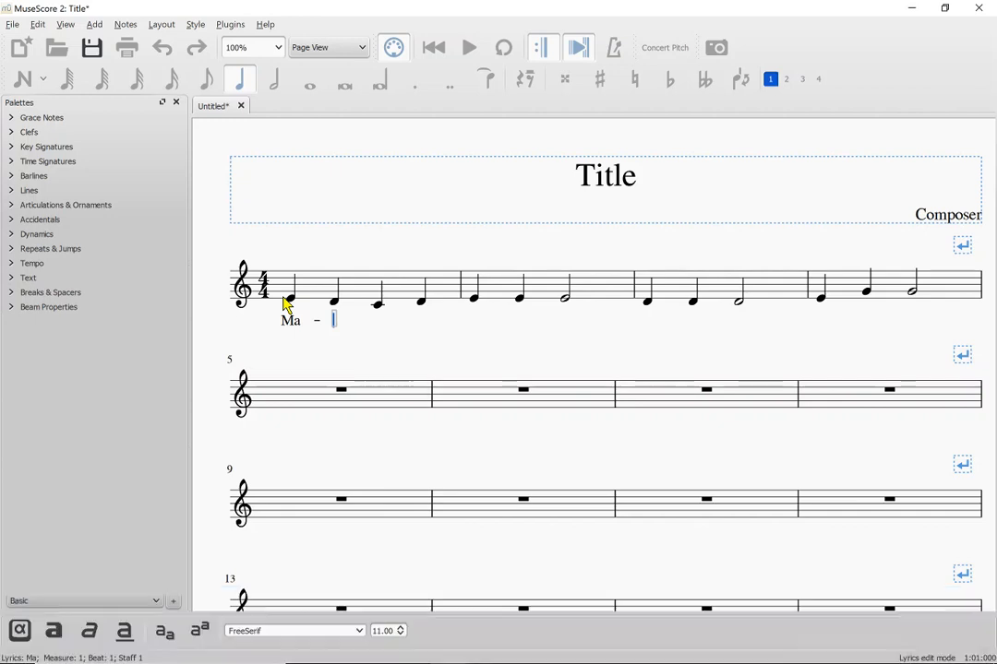
pyautogui.write('ry')
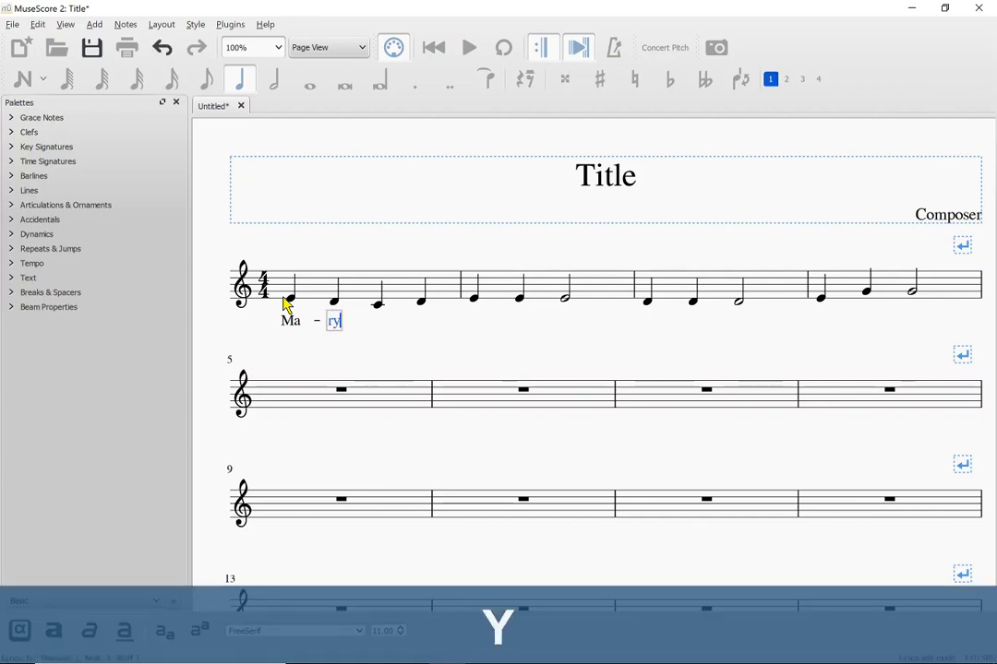
pyautogui.press('space')
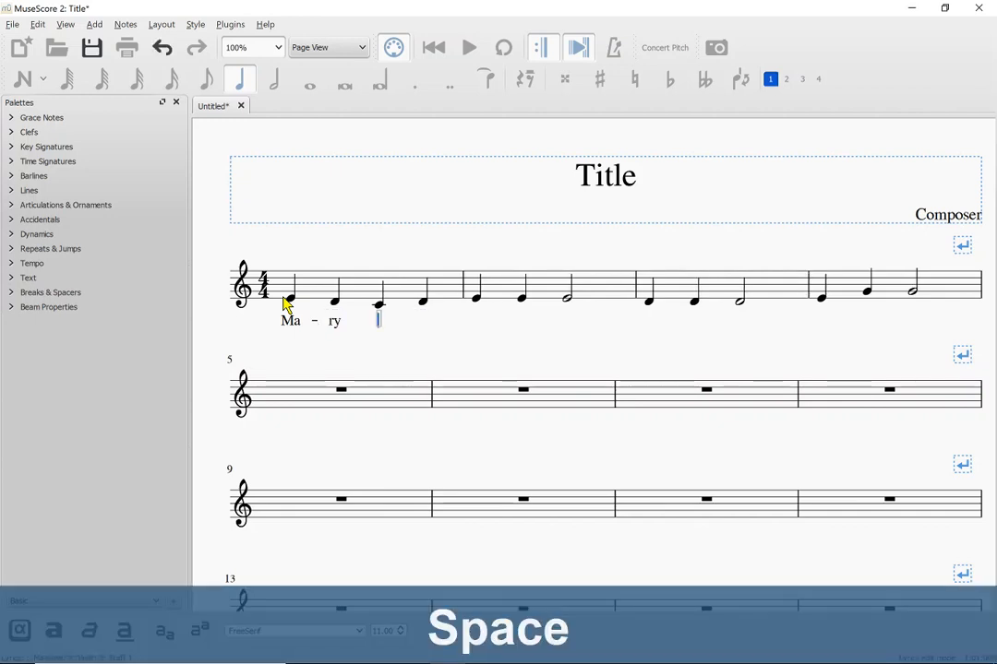
pyautogui.write('had')
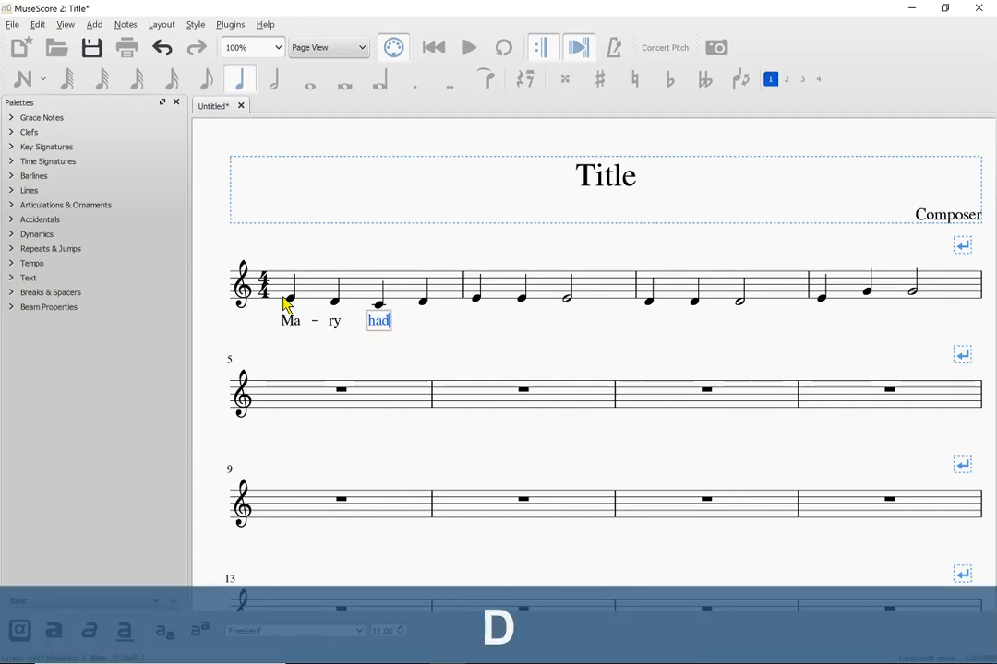
pyautogui.press('space')
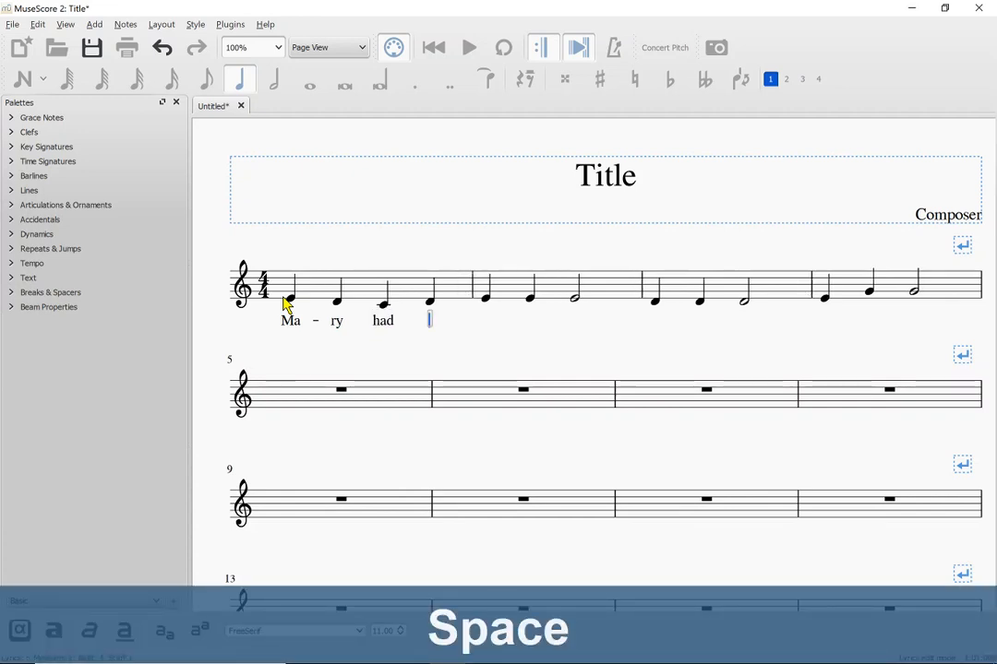
pyautogui.write('a')
pyautogui.press('space')
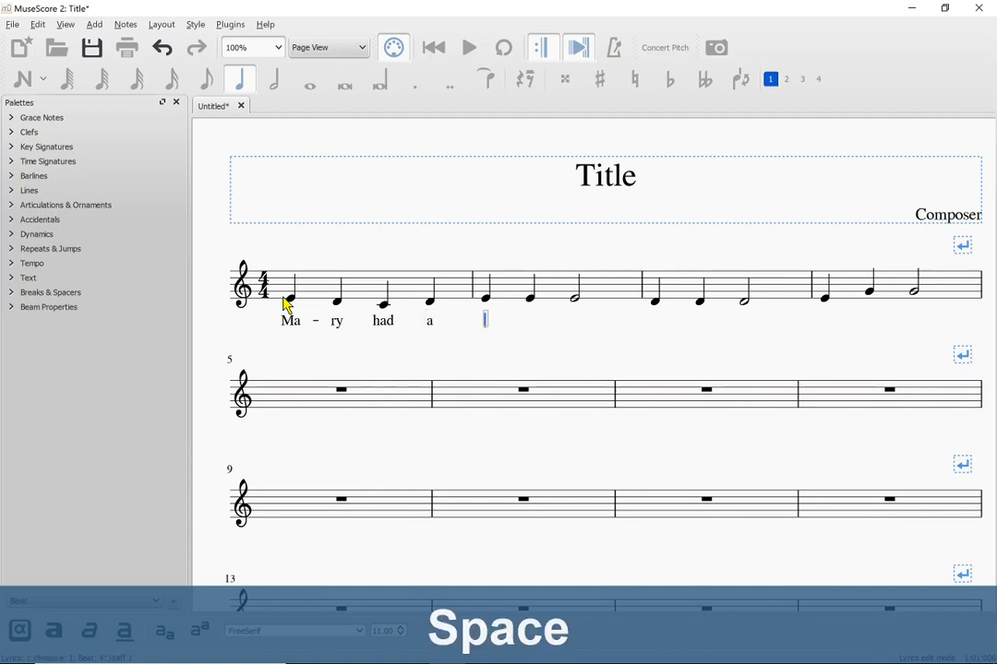
# - Add the lyrics "lit-tle lamb," under the three notes of measure 2
pyautogui.write('lit')
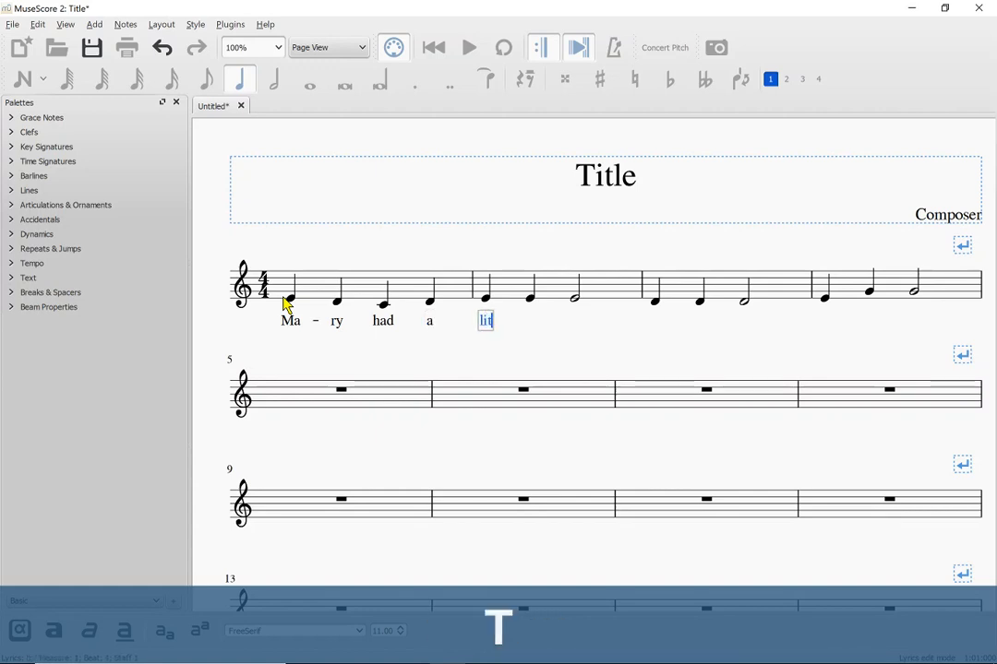
pyautogui.press('-')
pyautogui.write('tle')
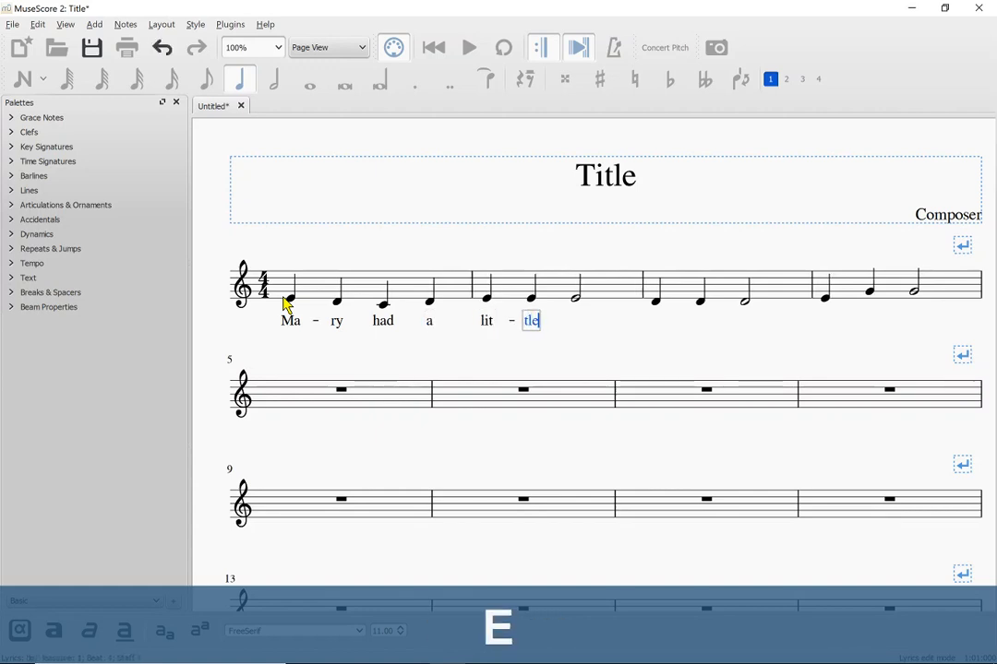
pyautogui.press('space')
pyautogui.write('lamb,')
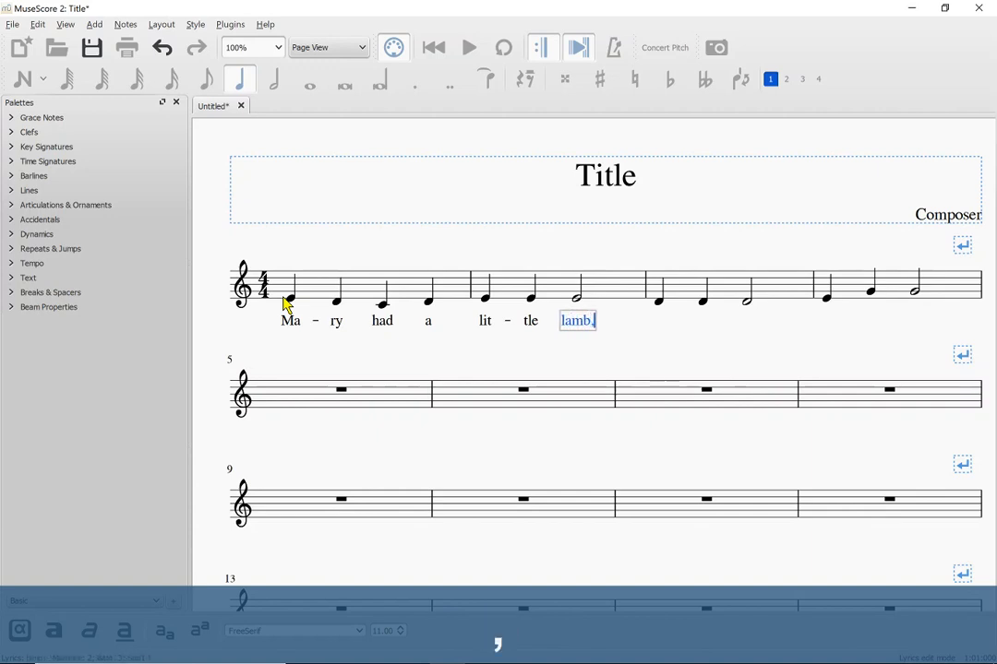
# - Add the lyrics "lit-tle lamb," under the three notes of measure 3, one syllable per note
pyautogui.press('space')
pyautogui.write('lit')
pyautogui.press('-')
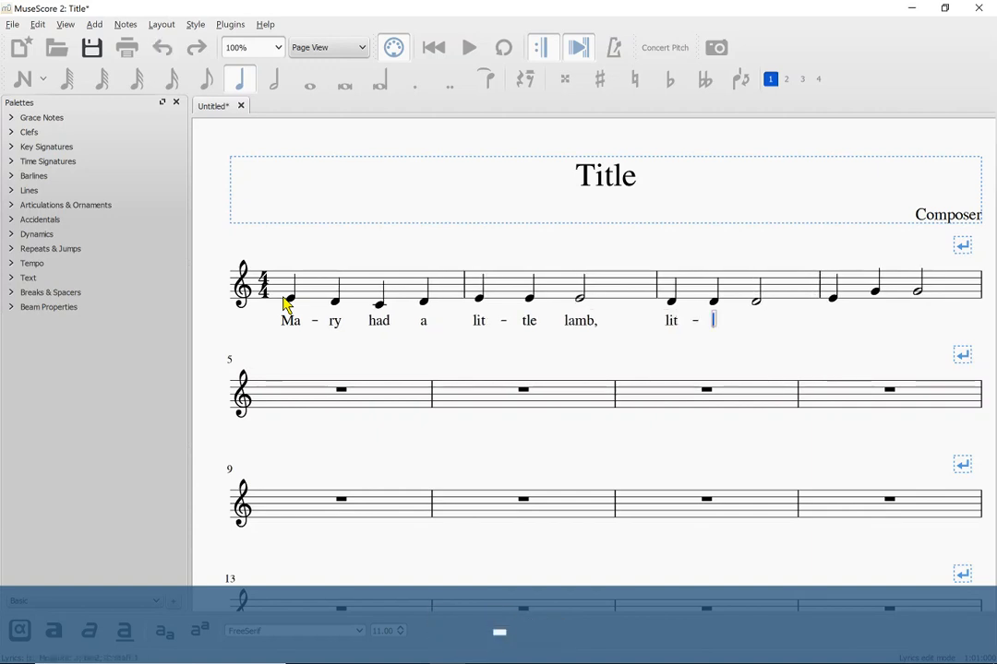
pyautogui.write('tle')
pyautogui.press('space')
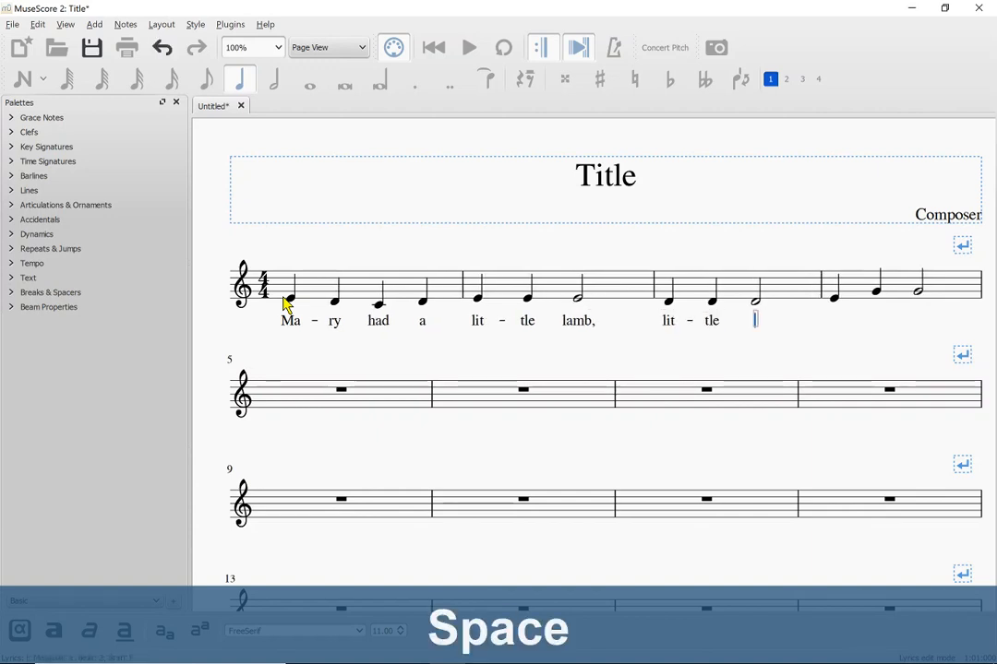
pyautogui.write('lamb')
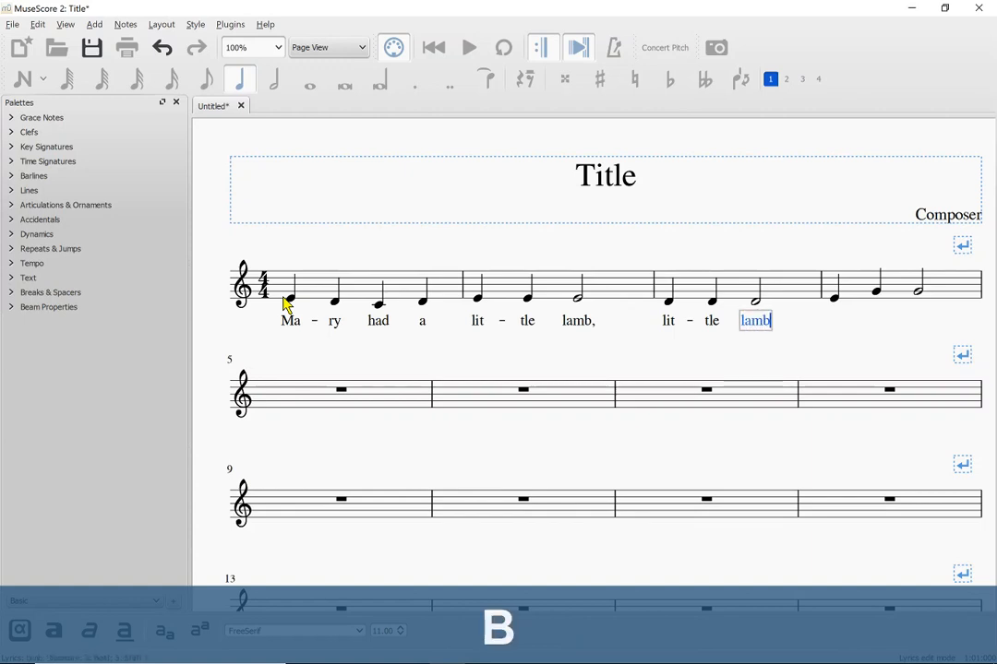
pyautogui.write(',')
# - Add the lyrics "lit-tle lamb." under the three notes of measure 4 and leave lyrics editing
pyautogui.press('space')
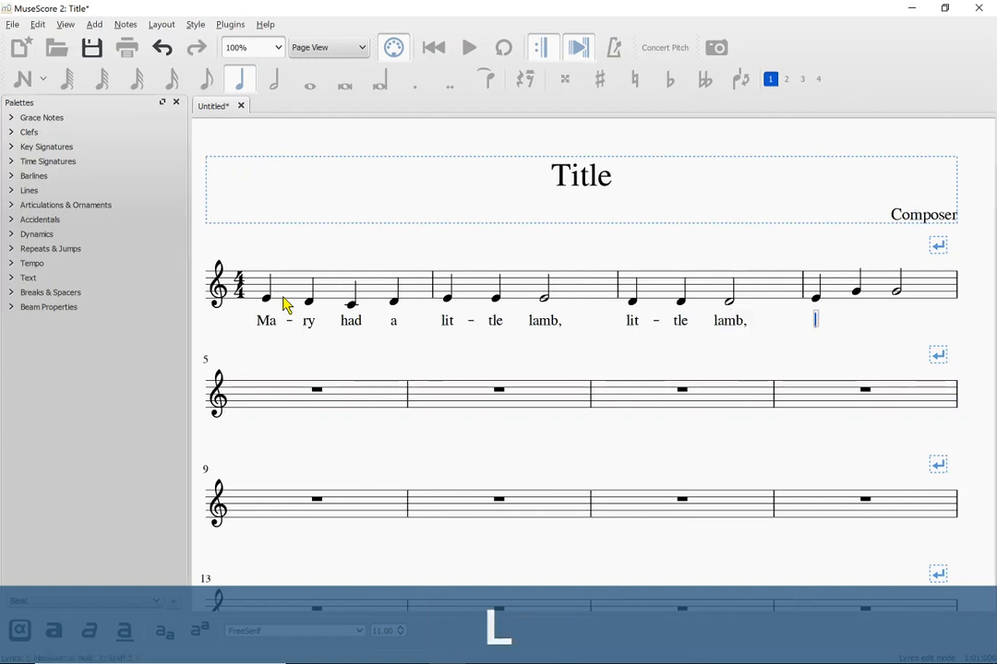
pyautogui.write('lit')
pyautogui.press('-')
pyautogui.write('tle')
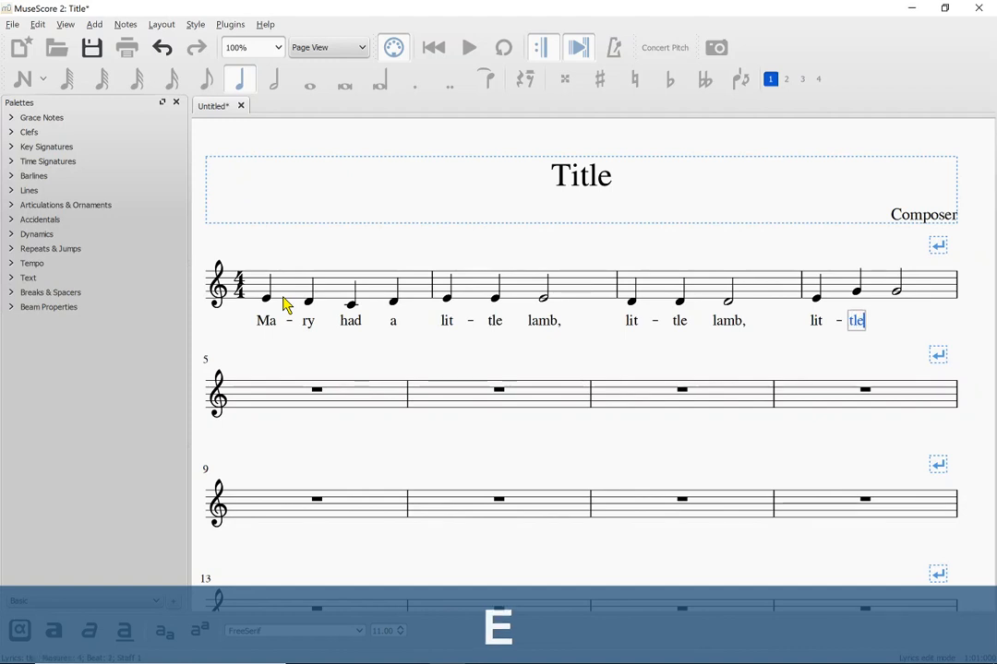
pyautogui.press('space')
pyautogui.write('lamb,')
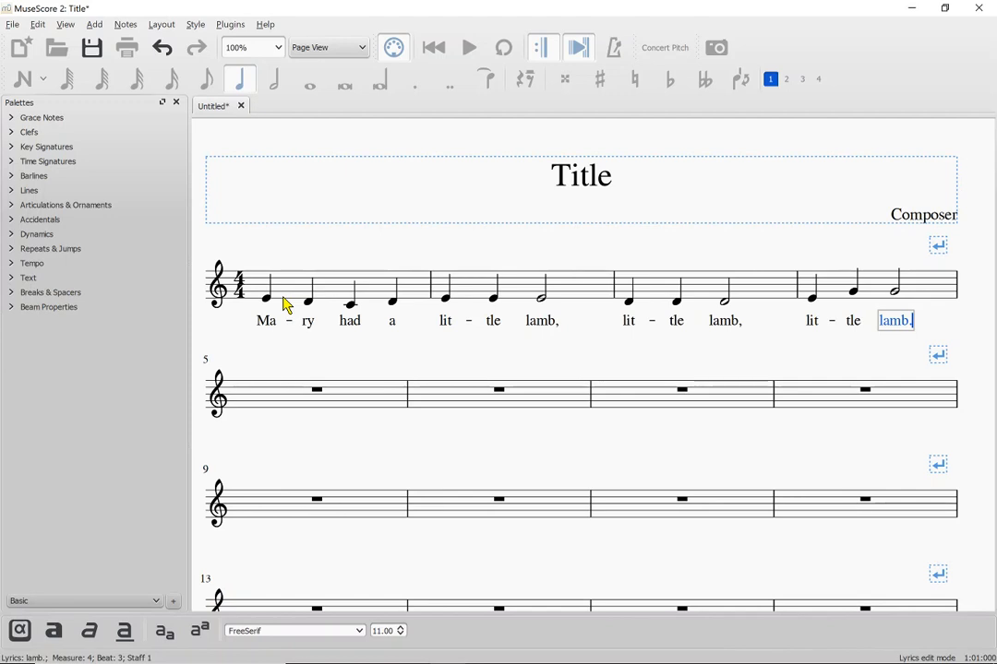
pyautogui.press('Escape')
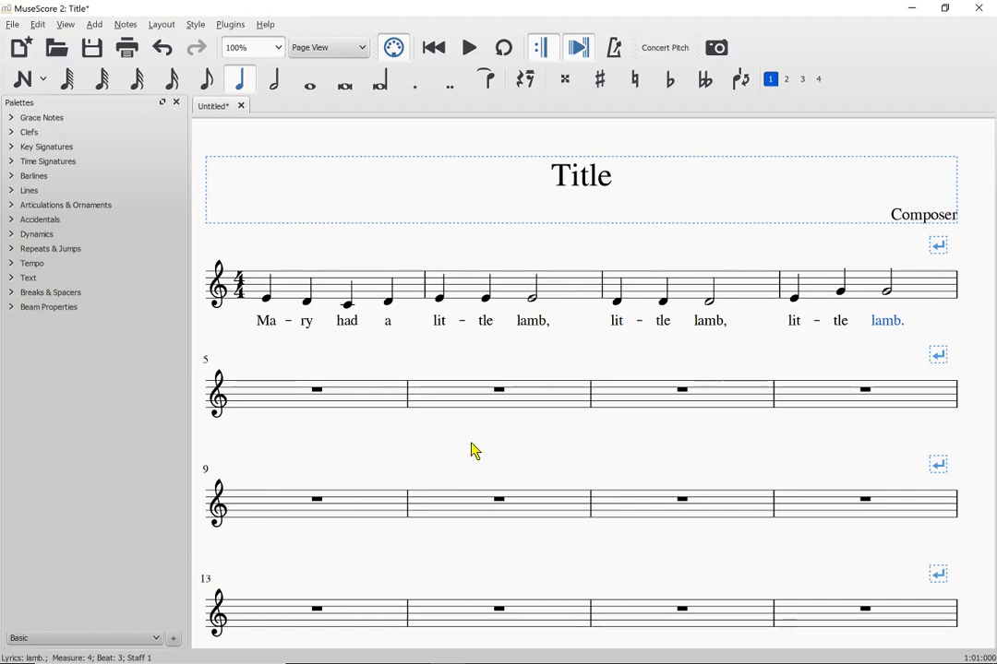
# - Copy measures 1 and 2 with their lyrics into measures 5 and 6, and clear the selection
pyautogui.click(291, 285)
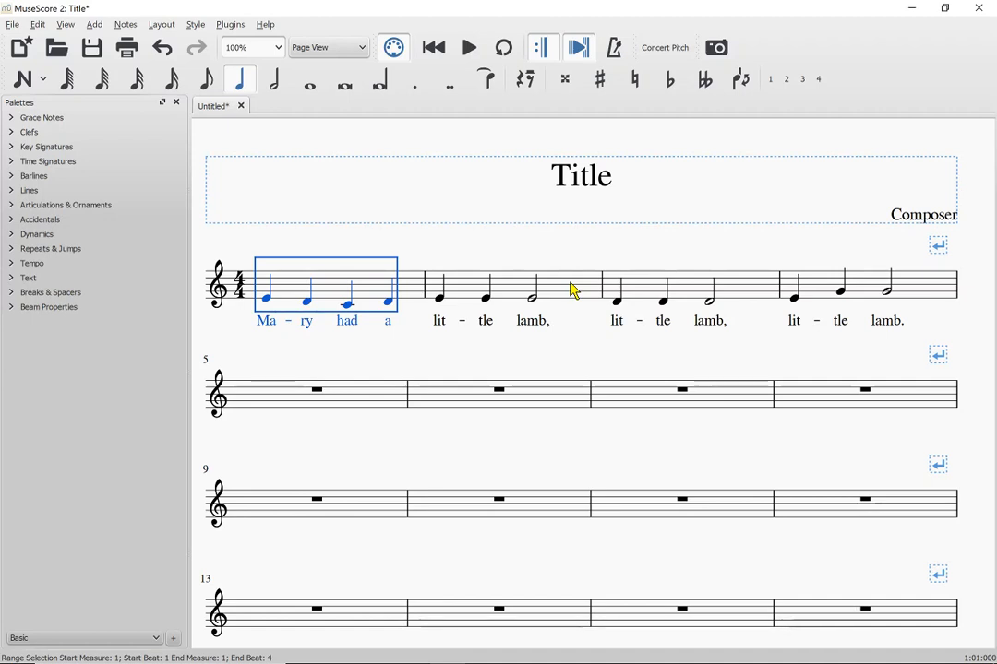
pyautogui.keyDown('shift'); pyautogui.click(572, 292); pyautogui.keyUp('shift')
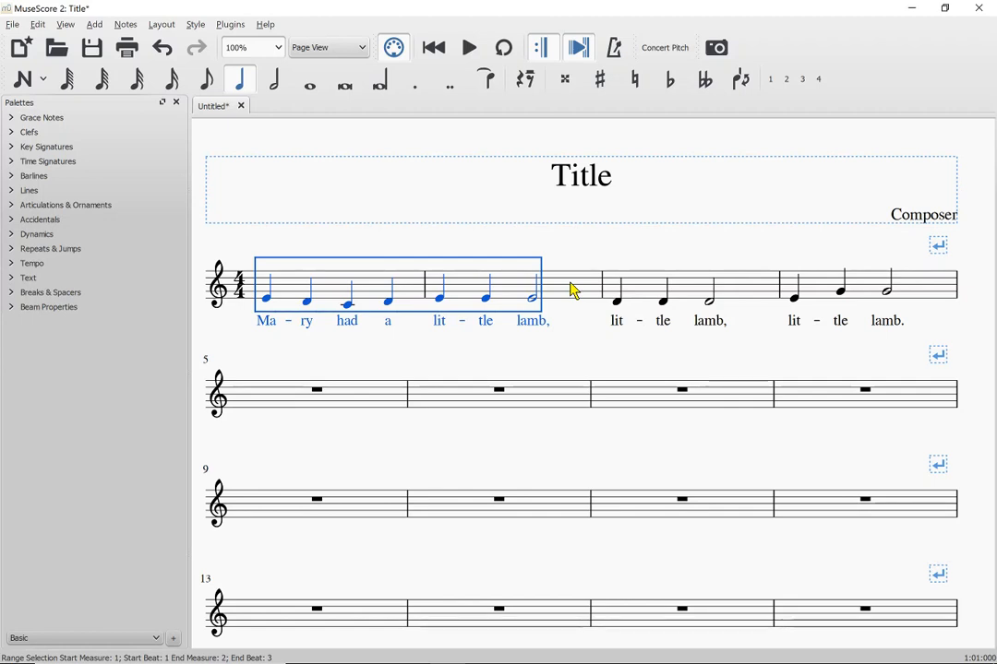
pyautogui.hotkey('ctrl', 'c')
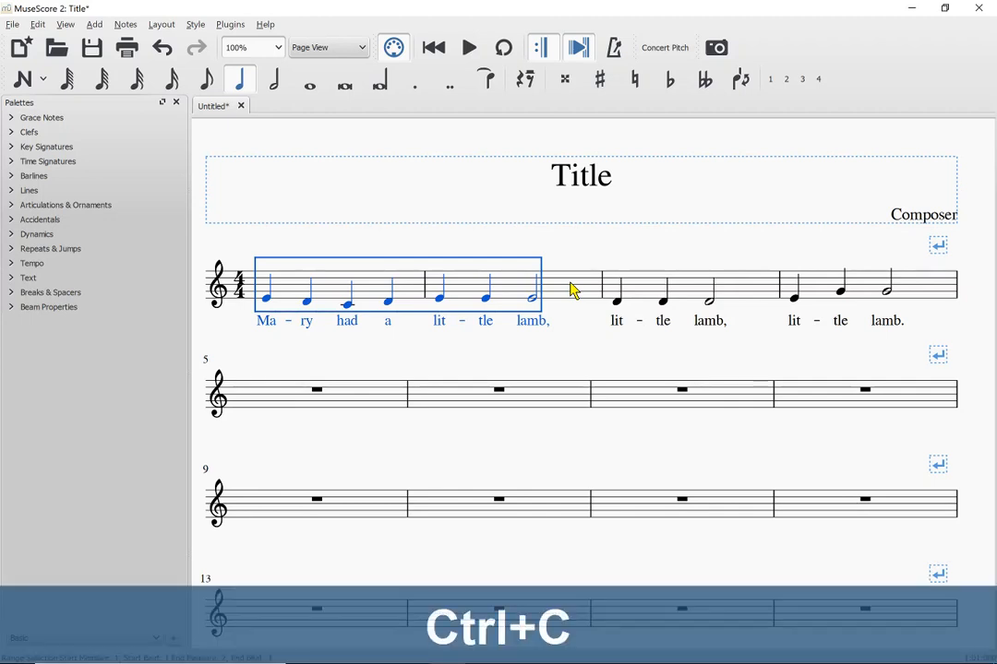
pyautogui.click(273, 404)
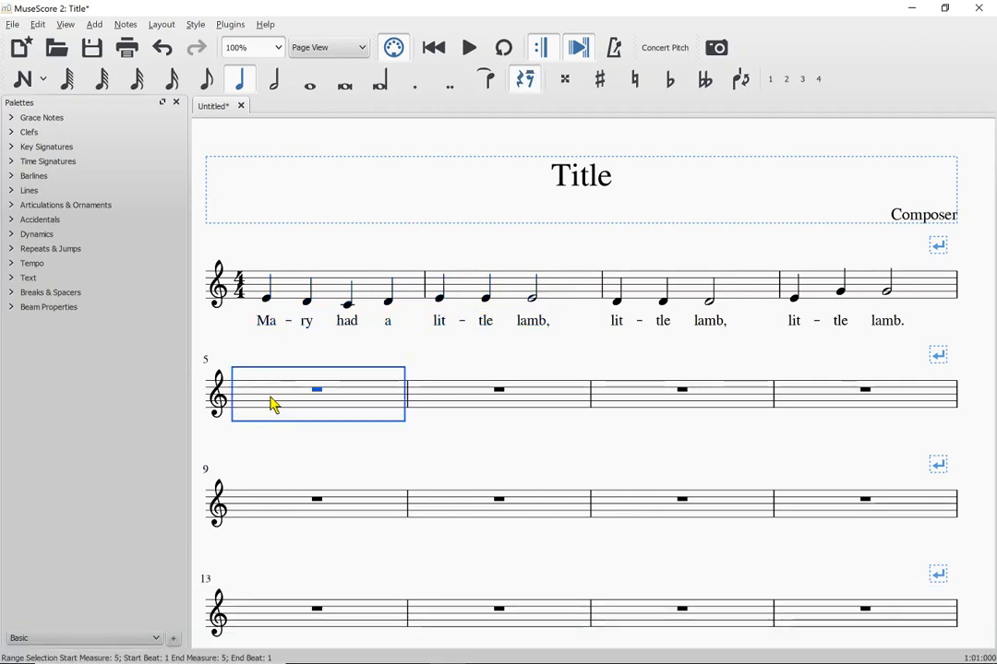
pyautogui.hotkey('ctrl', 'v')
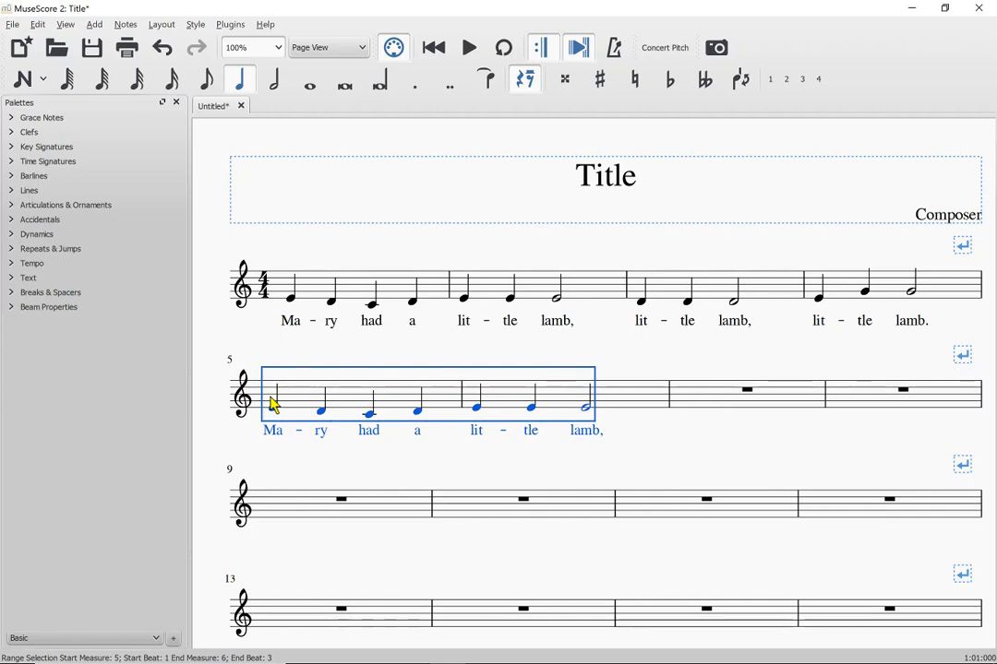
pyautogui.press('Escape')
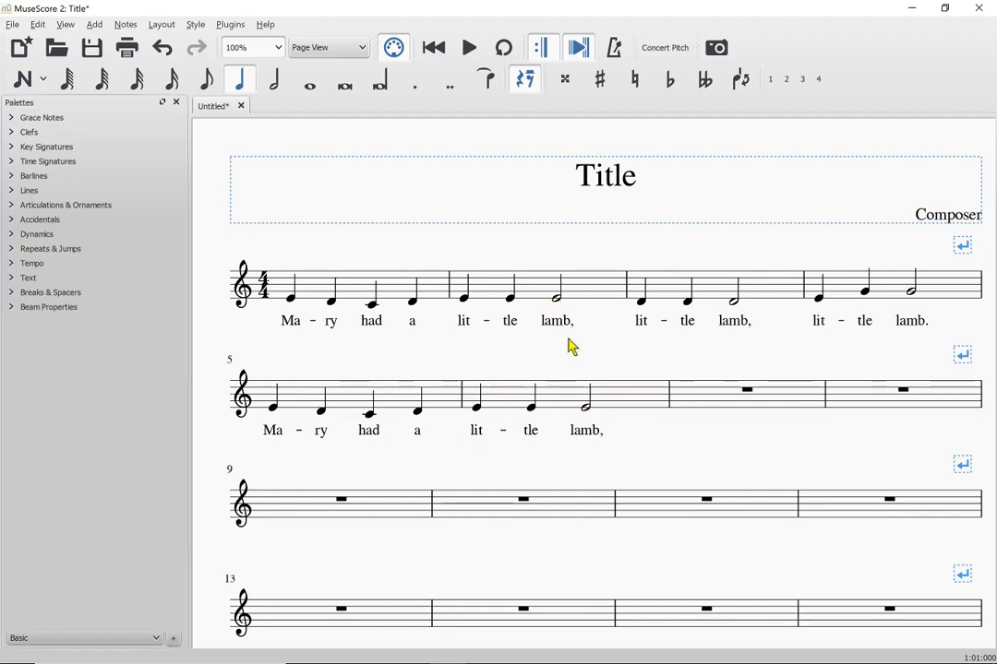
# - Shorten the half note in measure 6 to a quarter note and enter a quarter-note E on beat 4
pyautogui.click(586, 408)
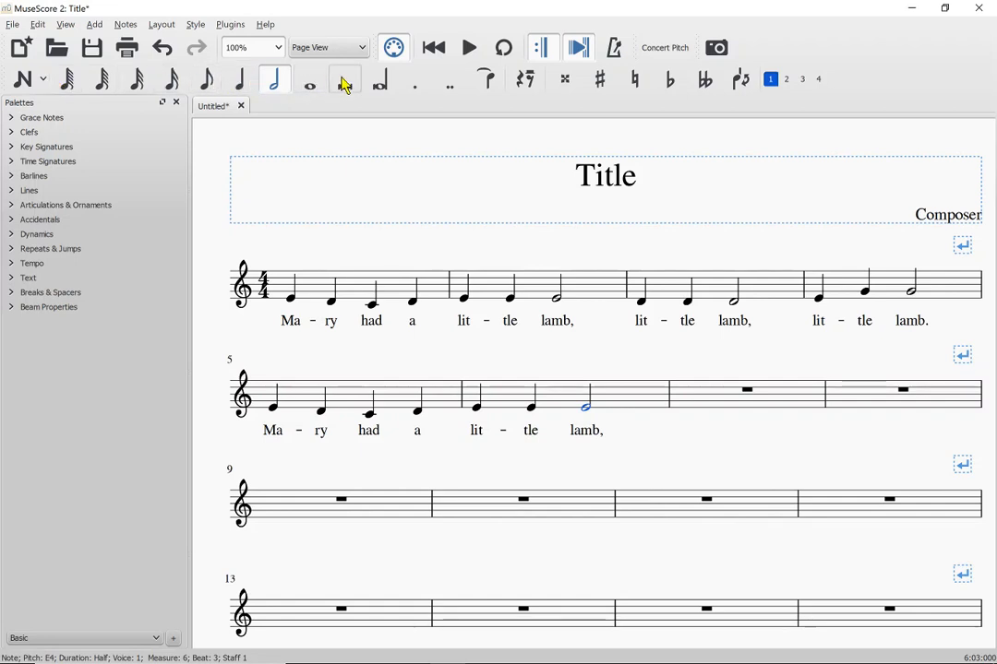
pyautogui.click(241, 83)
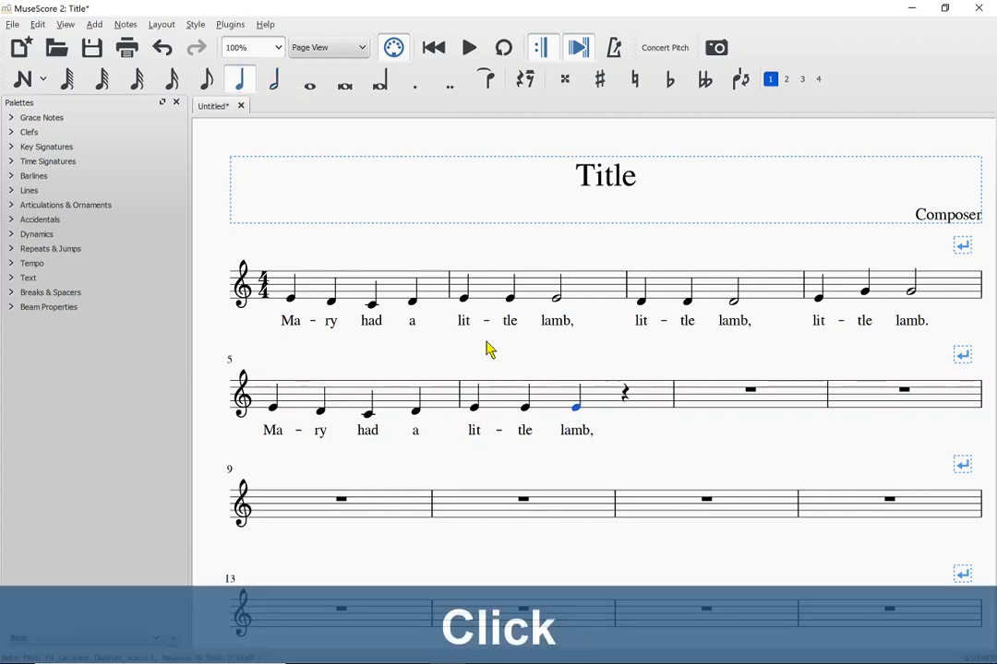
pyautogui.click(626, 403)
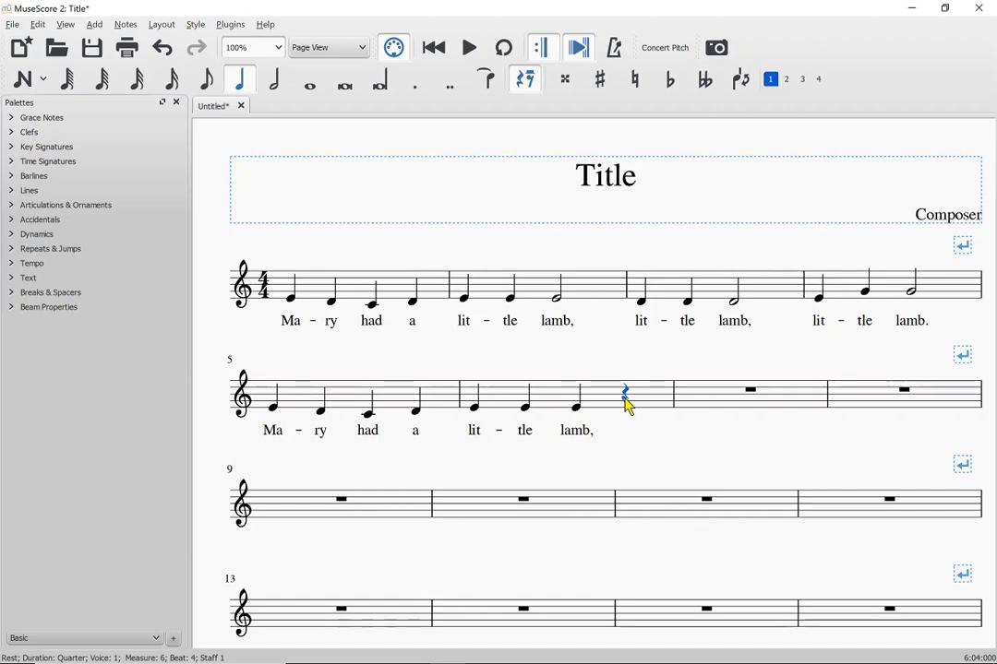
pyautogui.press('n')
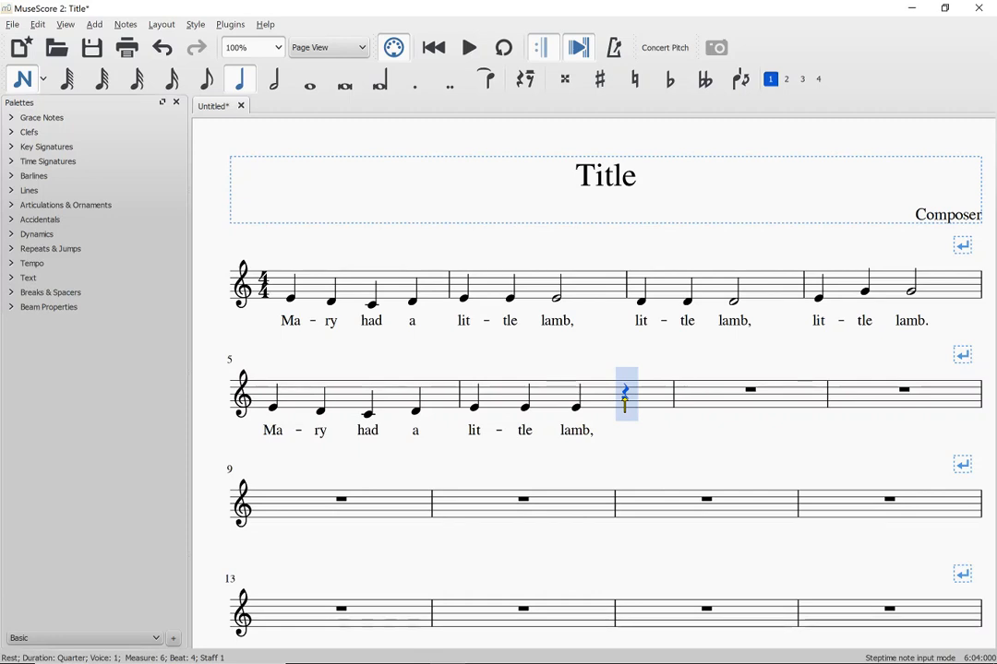
pyautogui.press('5')
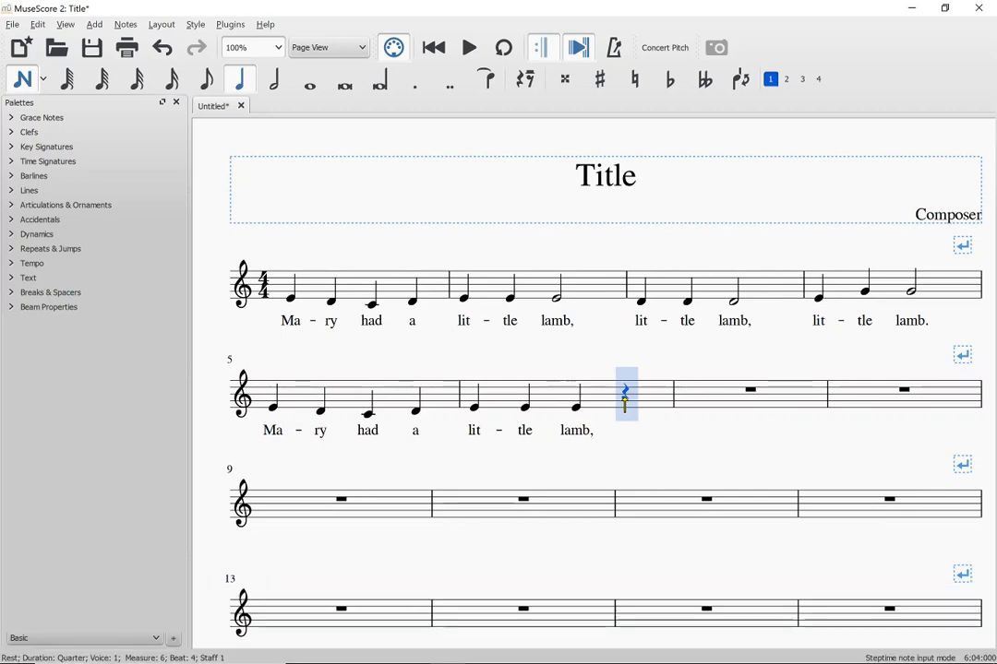
pyautogui.press('e')
# - Enter quarter notes D, D, E, D in measure 7 and a whole-note C in measure 8, and leave note input
pyautogui.press('d')
pyautogui.press('d')
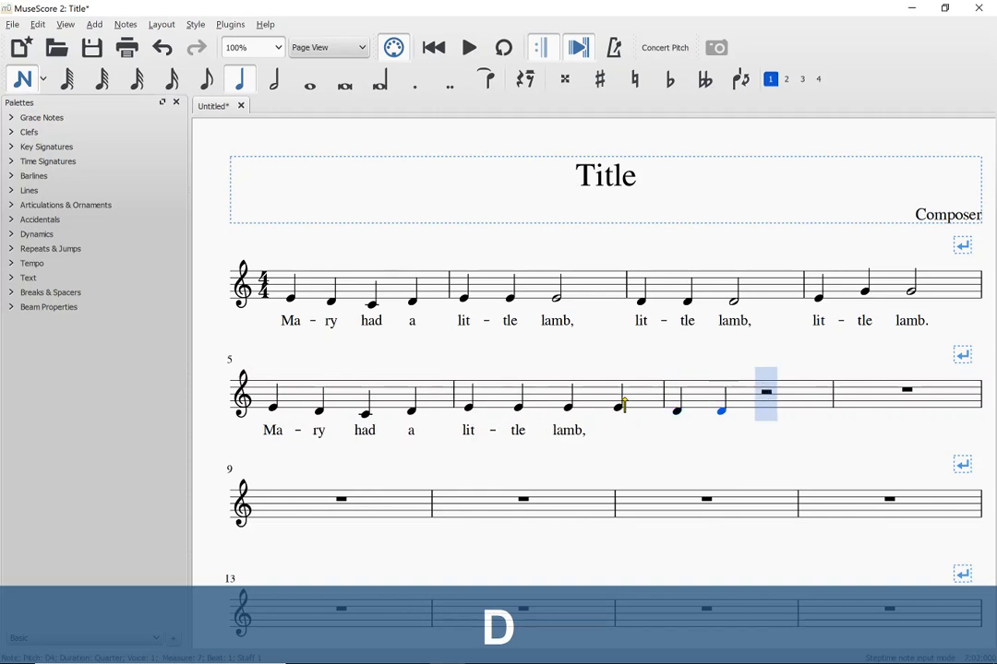
pyautogui.press('e')
pyautogui.press('d')
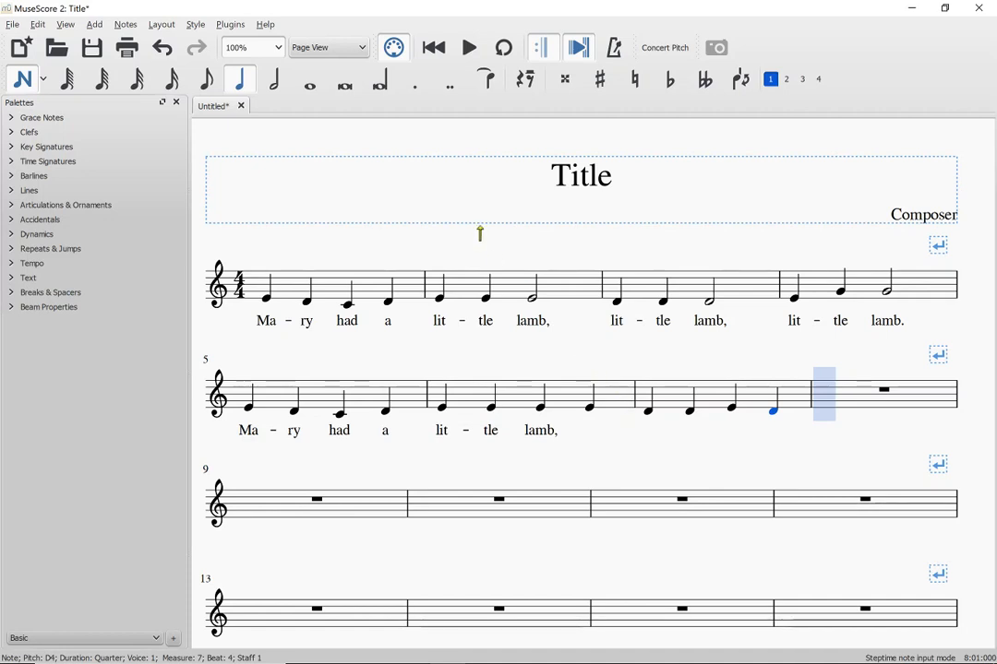
pyautogui.click(310, 90)
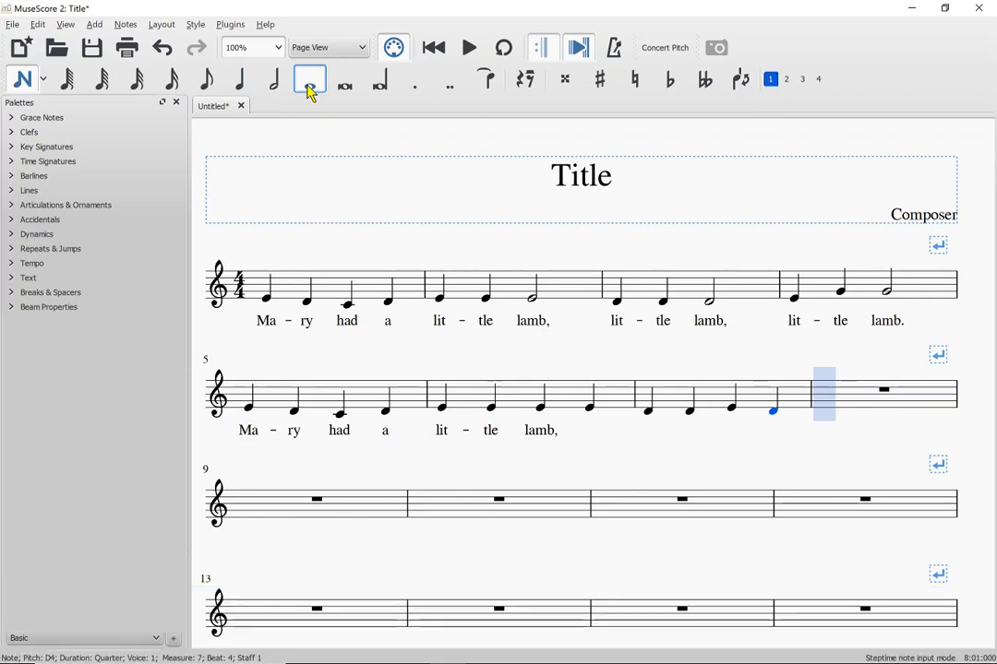
pyautogui.press('c')
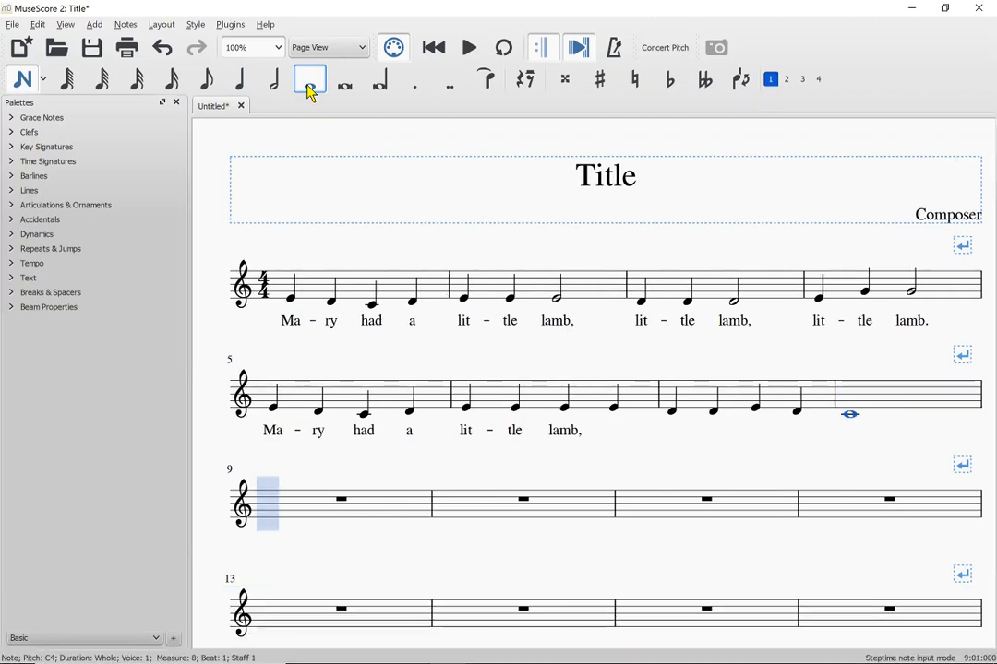
pyautogui.press('Escape')
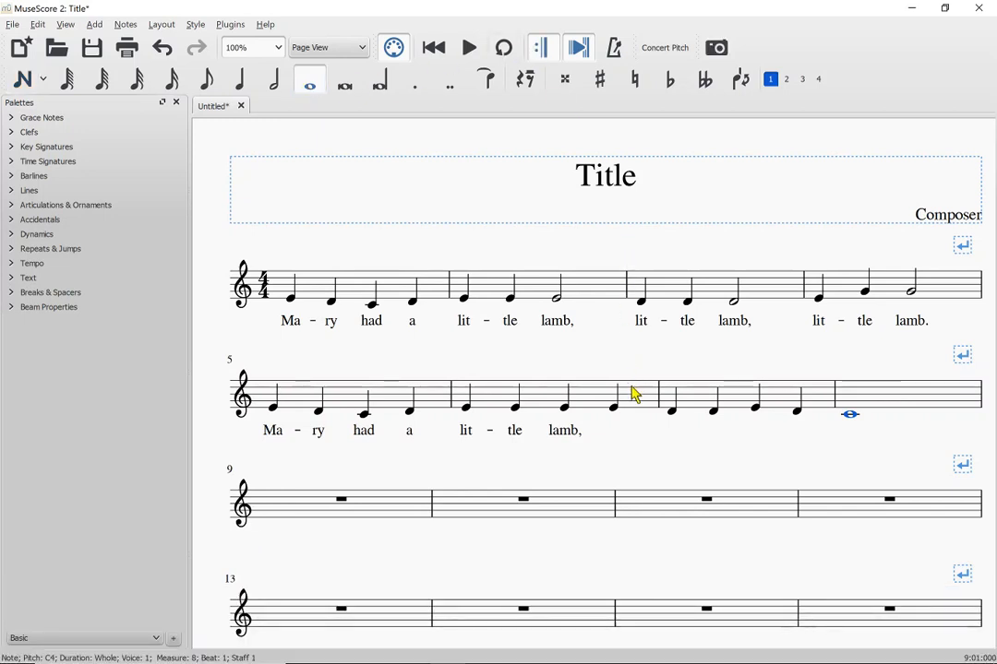
# - Add the lyric "its" under the last quarter note of measure 6
pyautogui.click(613, 408)
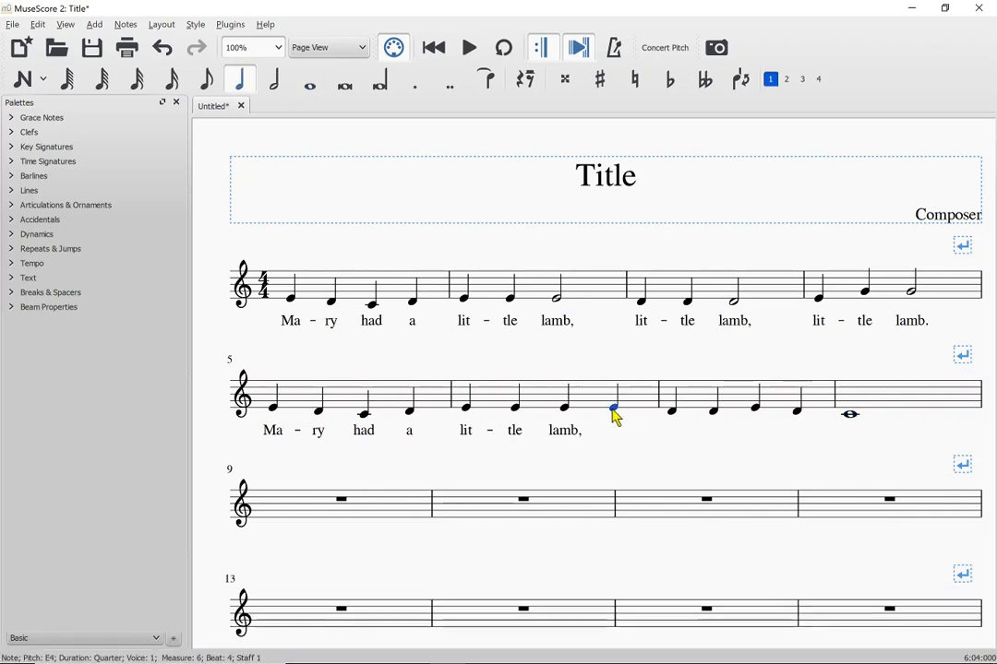
pyautogui.hotkey('ctrl', 'l')
pyautogui.write('its')
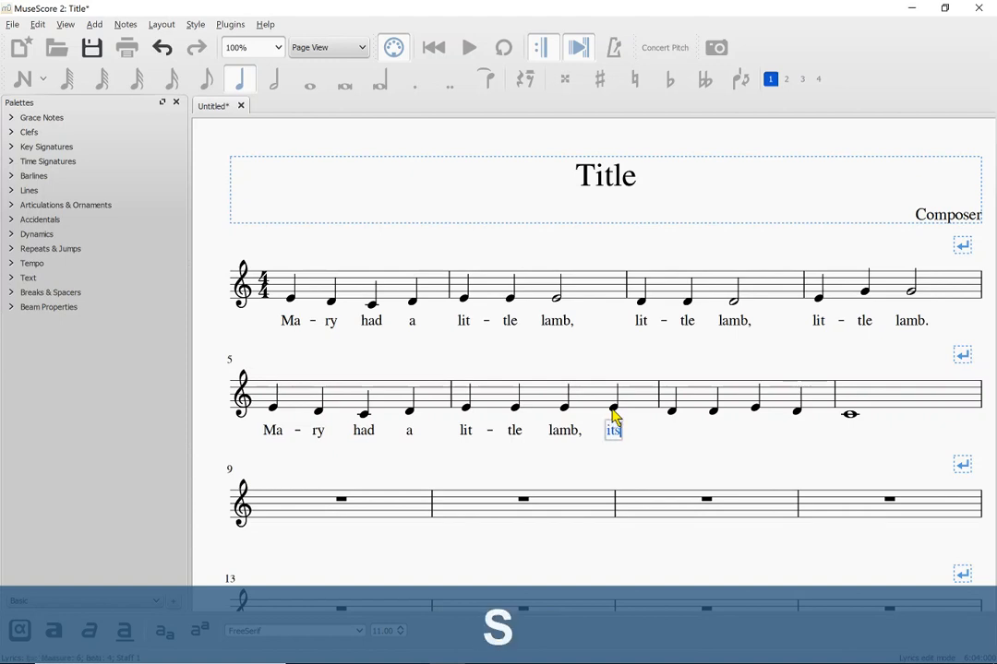
# - Add the lyrics "fleece was white as" under measure 7 and "snow." under measure 8, and leave lyrics editing
pyautogui.press('space')
pyautogui.write('fleece')
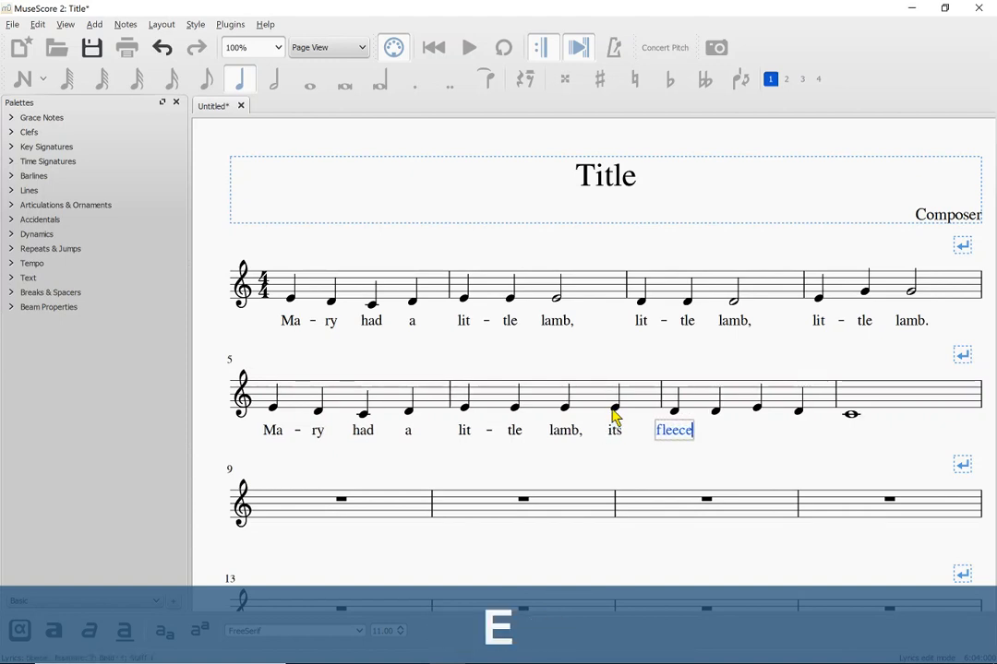
pyautogui.press('space')
pyautogui.write('was')
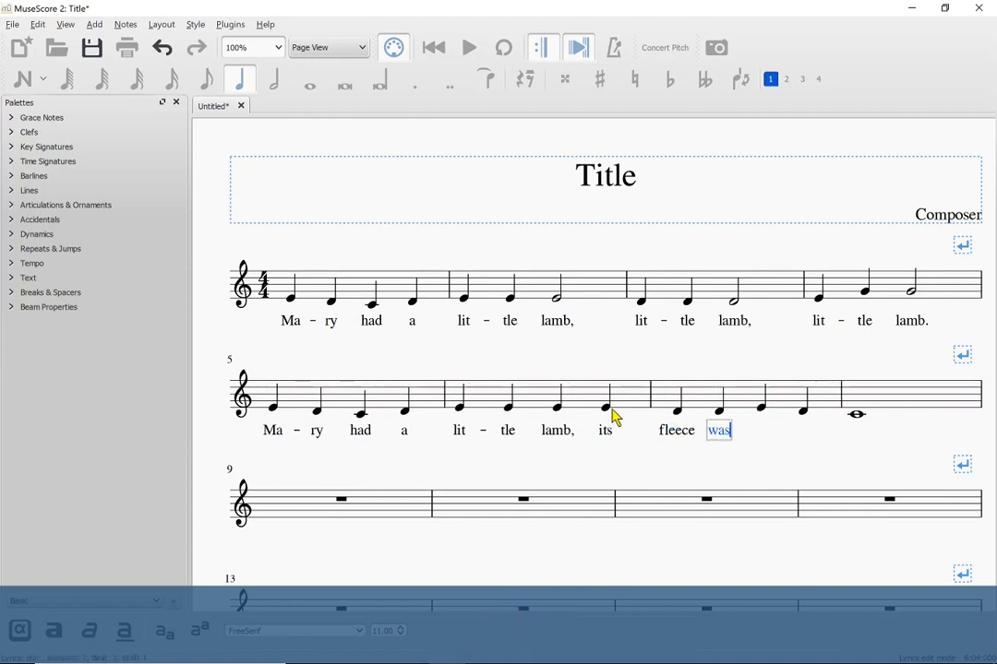
pyautogui.press('space')
pyautogui.write('white')
pyautogui.press('space')
pyautogui.write('as')
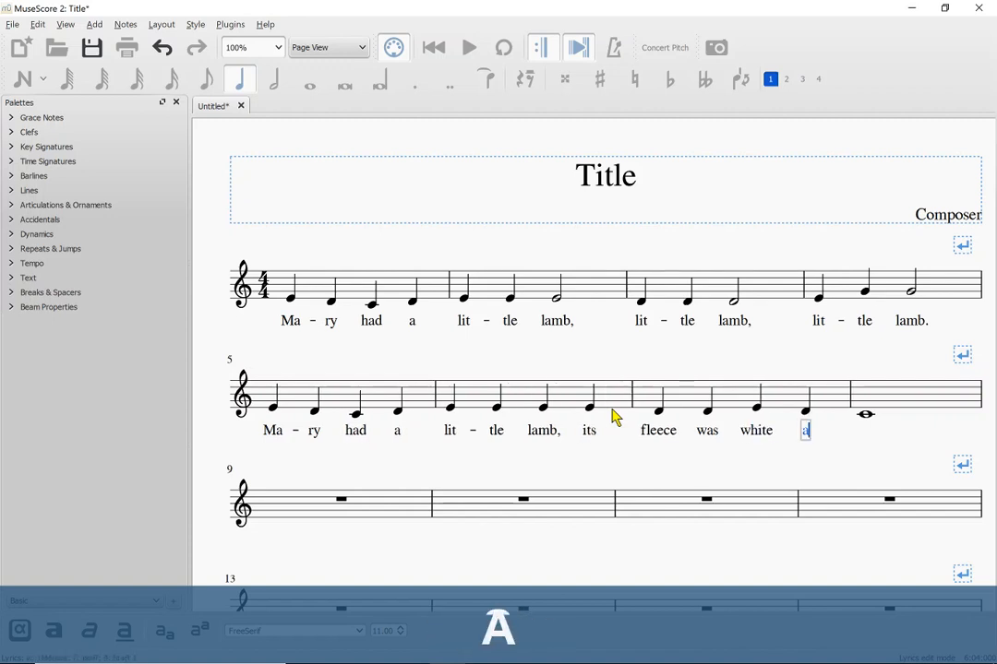
pyautogui.press('space')
pyautogui.write('snow.')
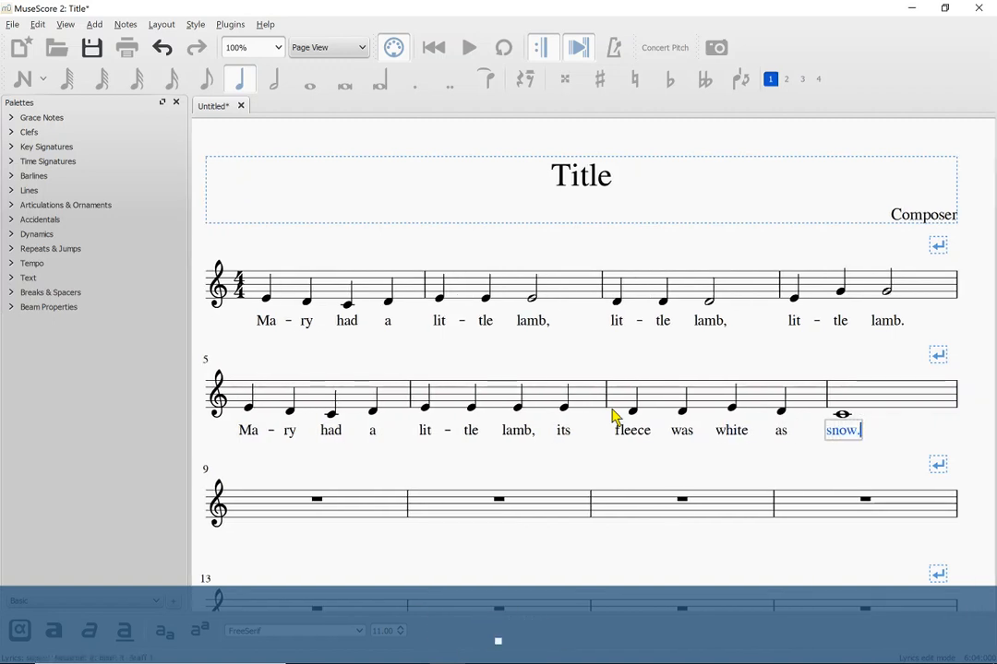
pyautogui.press('Escape')
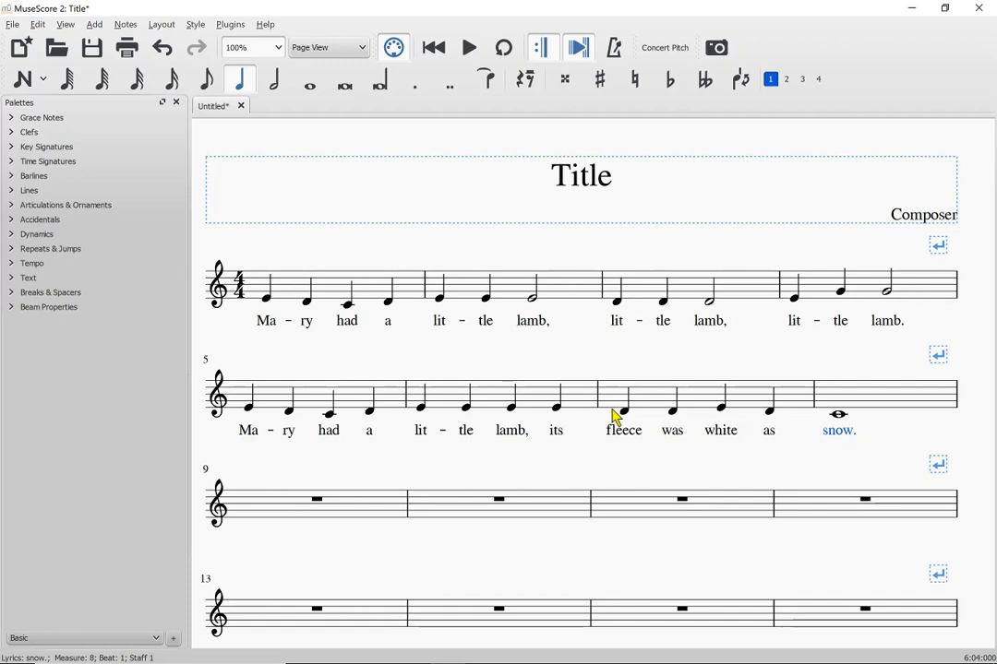
# - Delete all the empty measures from measure 9 through the end of the score
pyautogui.click(358, 516)
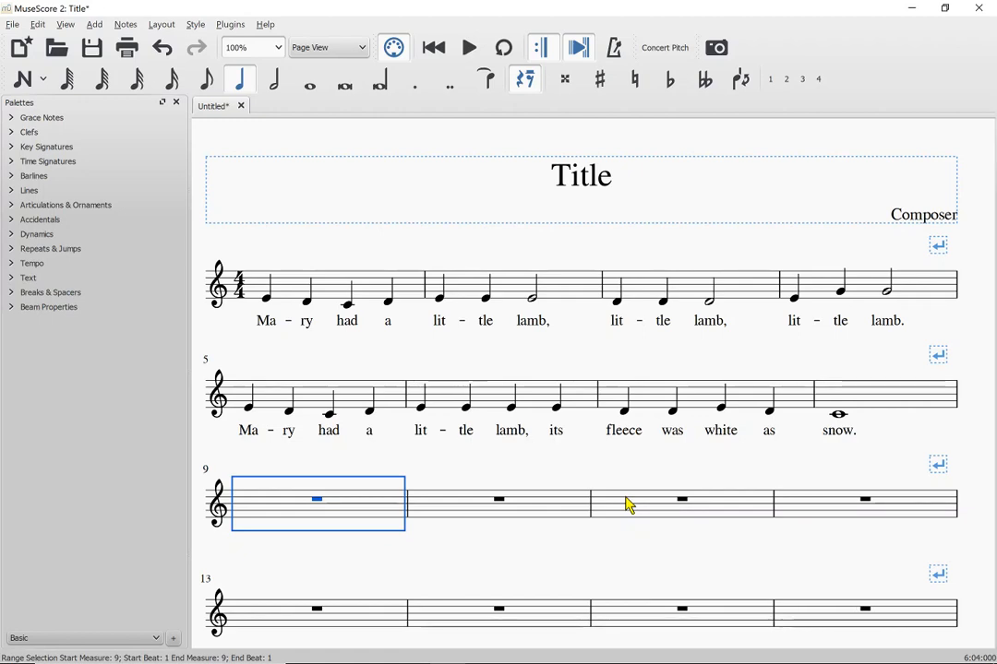
pyautogui.scroll(-1, 627, 505)
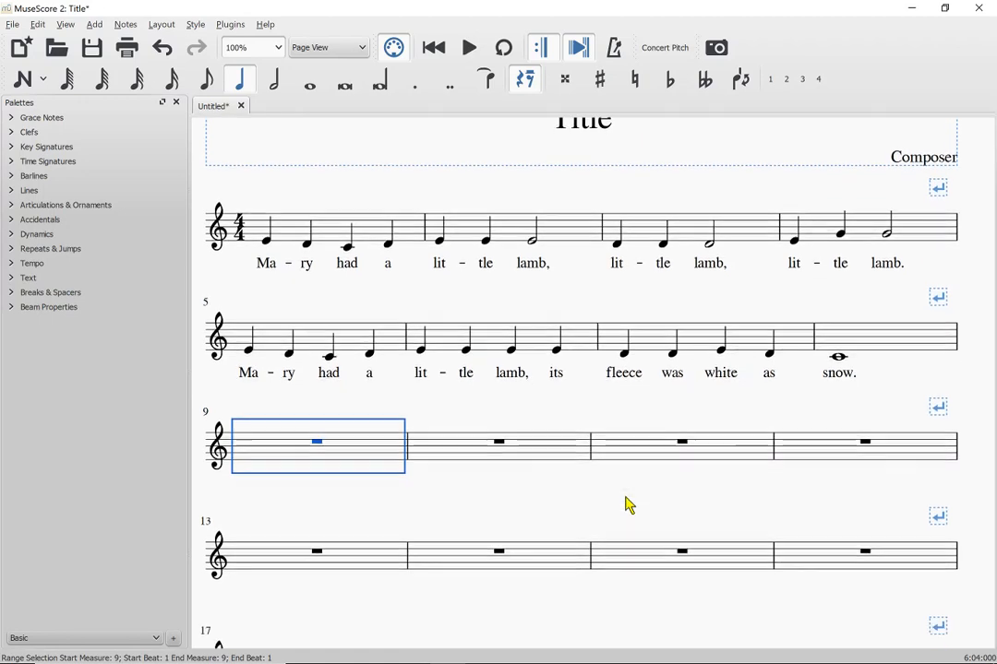
pyautogui.scroll(-4, 628, 505)
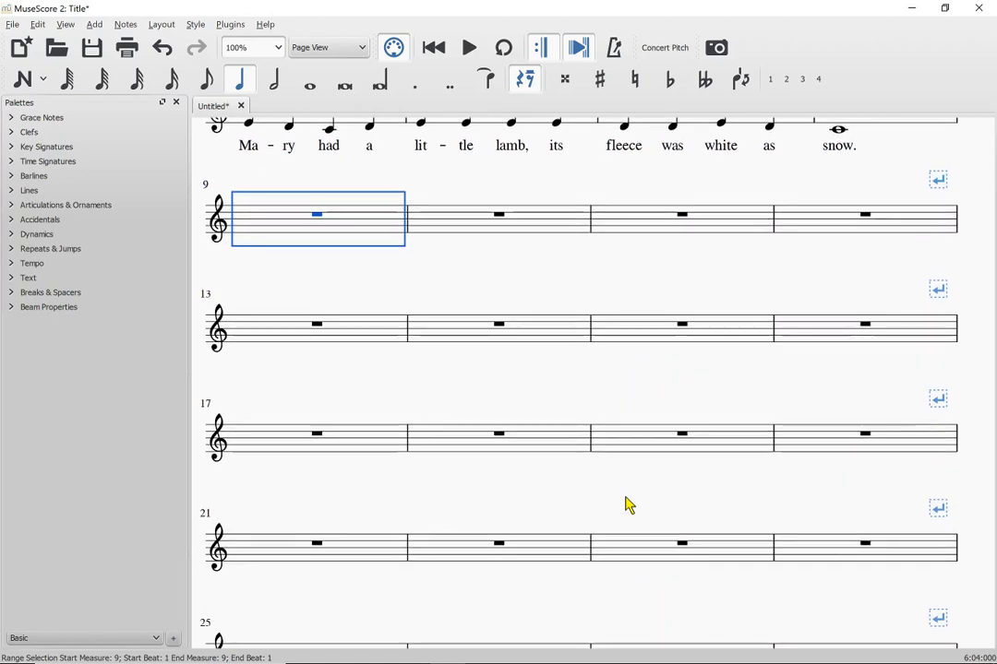
pyautogui.scroll(-5, 628, 505)
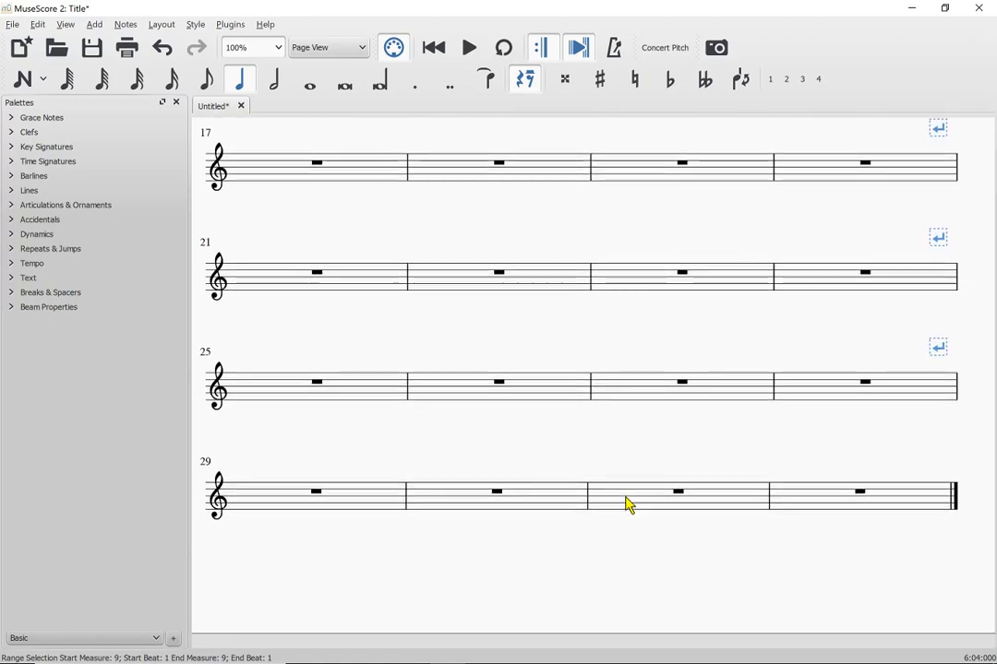
pyautogui.scroll(-1, 628, 505)
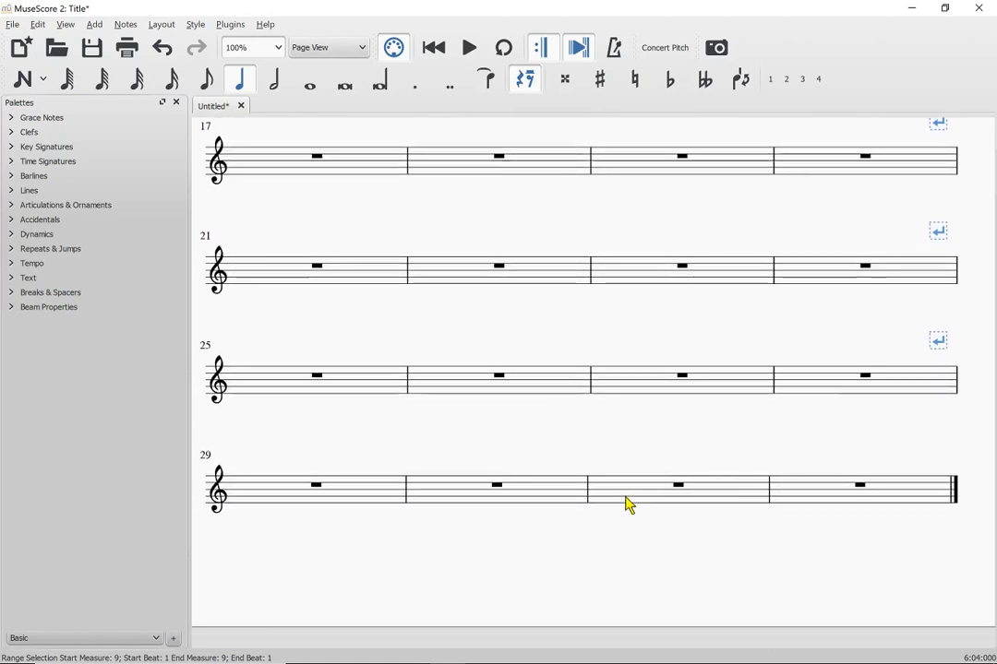
pyautogui.keyDown('shift'); pyautogui.click(817, 496); pyautogui.keyUp('shift')
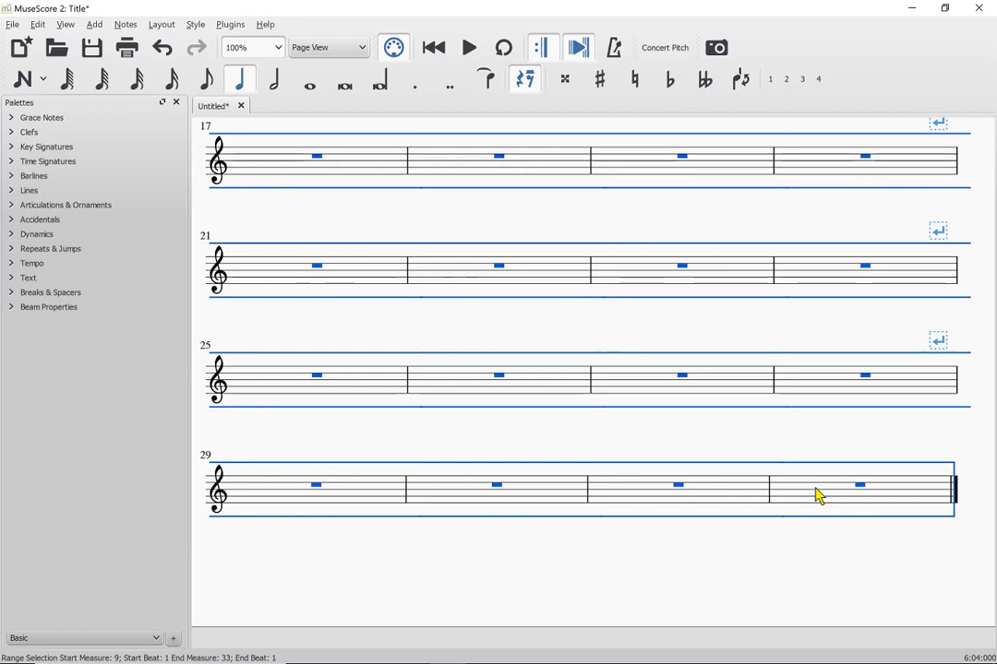
pyautogui.hotkey('ctrl', 'Delete')
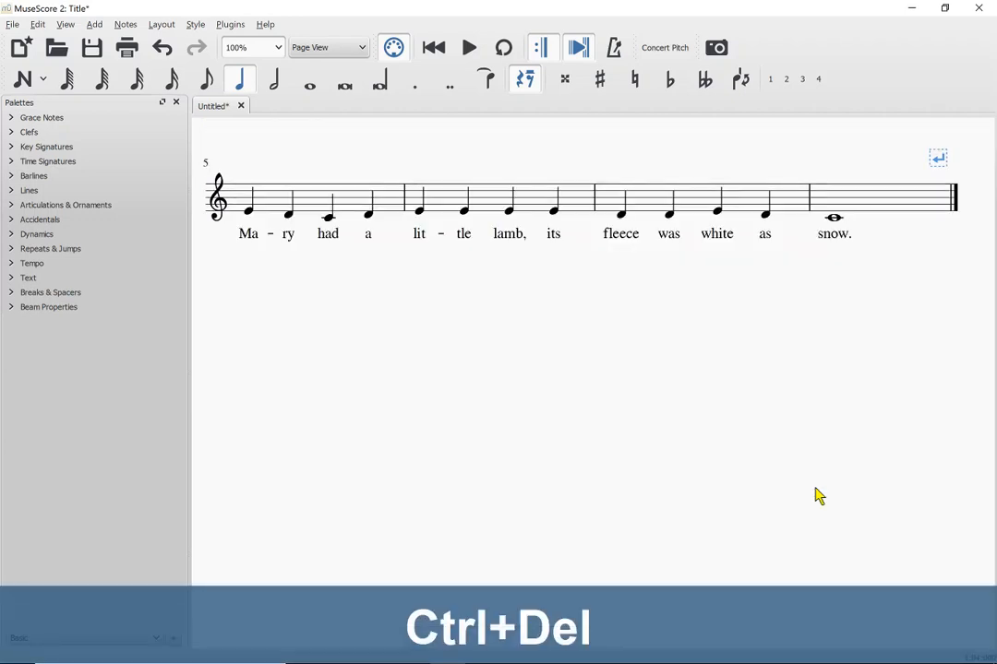
# - Replace the placeholder title text with "Mary Had A Little Lamb" and leave text editing
pyautogui.scroll(5, 819, 496)
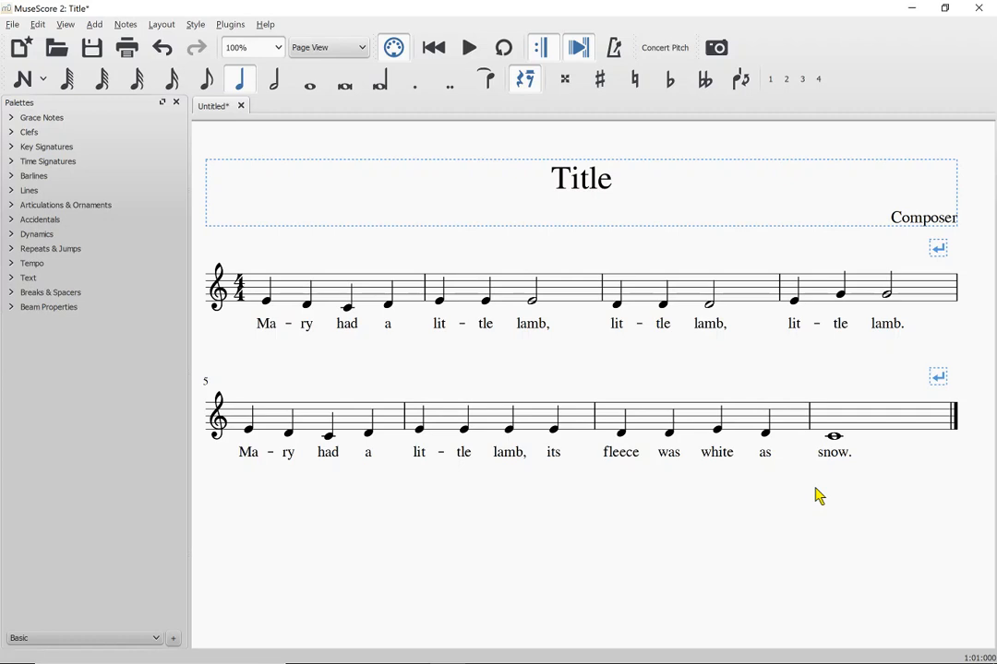
pyautogui.hscroll(6, 818, 497)
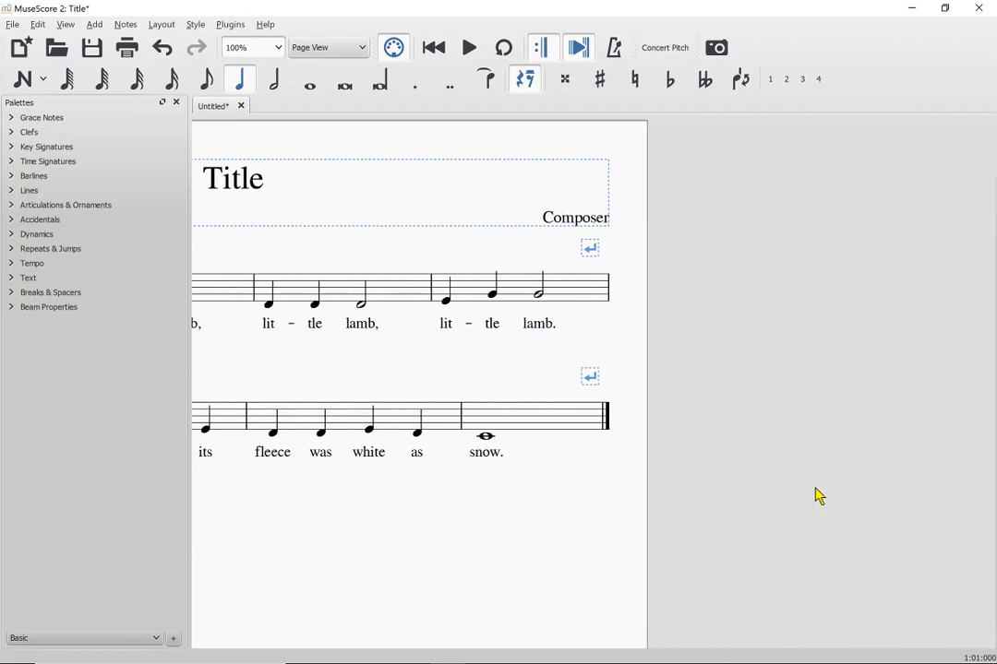
pyautogui.hscroll(-6, 819, 497)
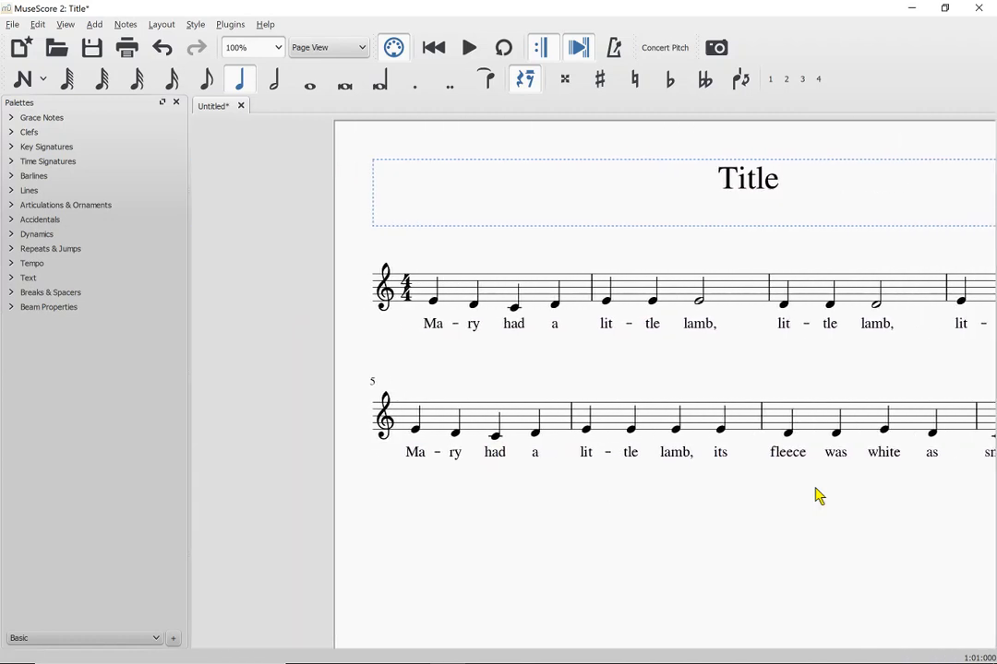
pyautogui.hscroll(3, 819, 497)
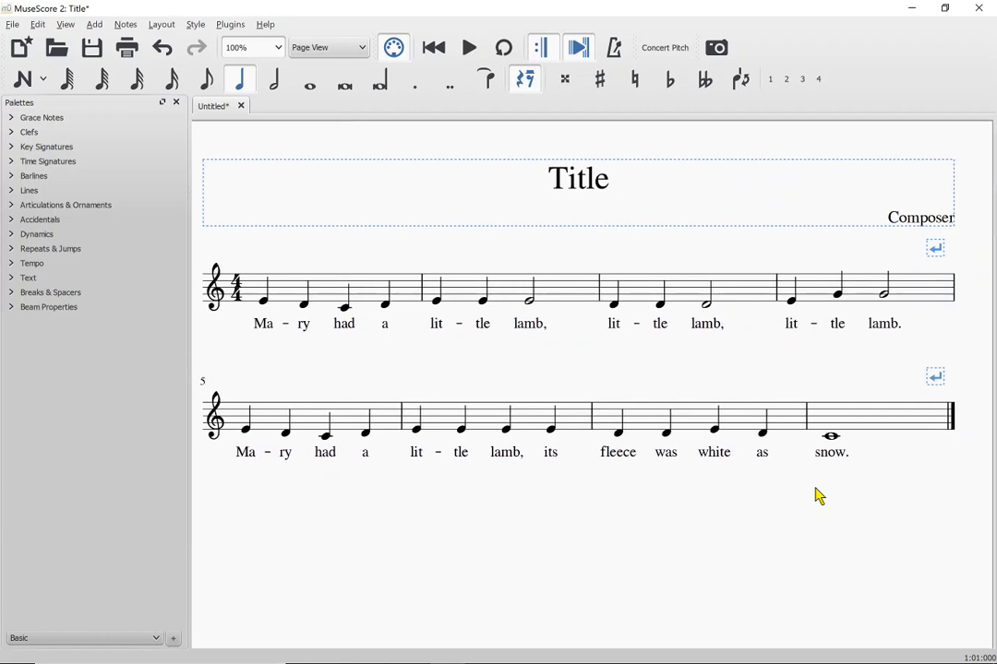
pyautogui.doubleClick(578, 187)
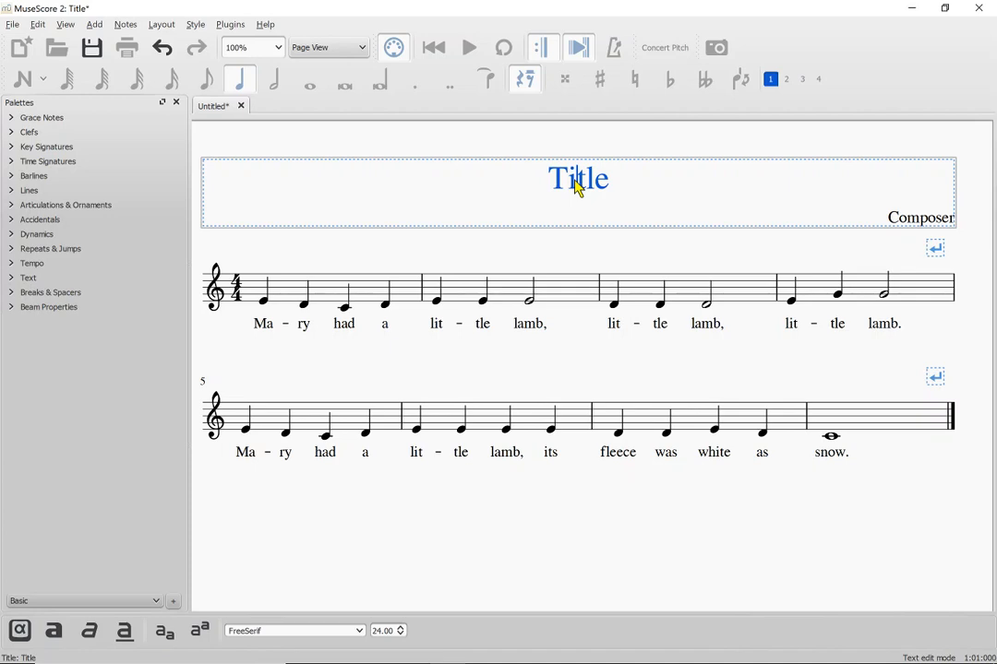
pyautogui.hotkey('ctrl', 'a')
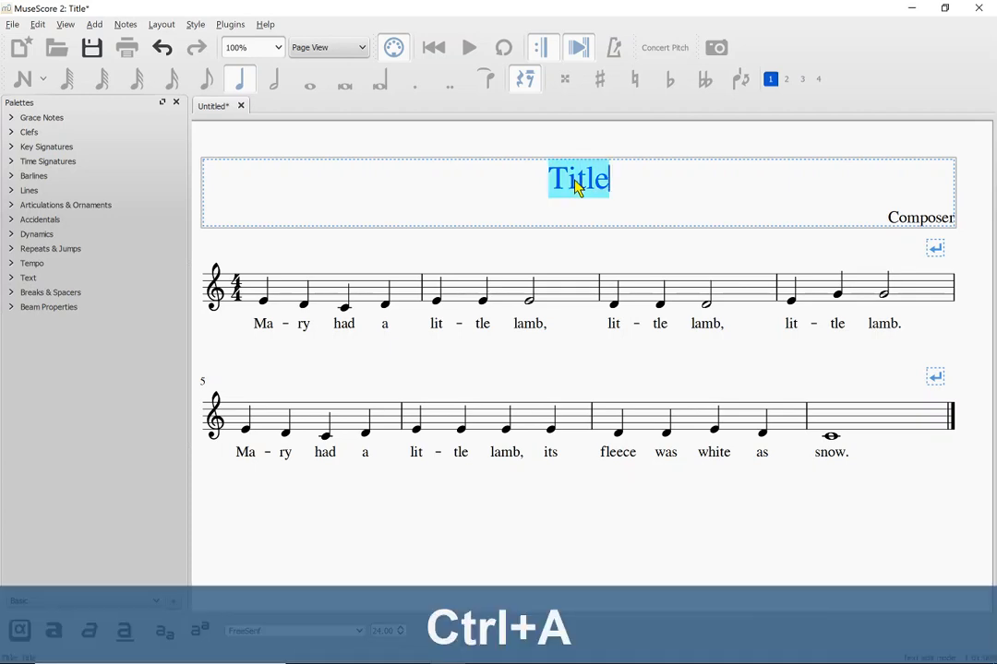
pyautogui.write('Mary H')
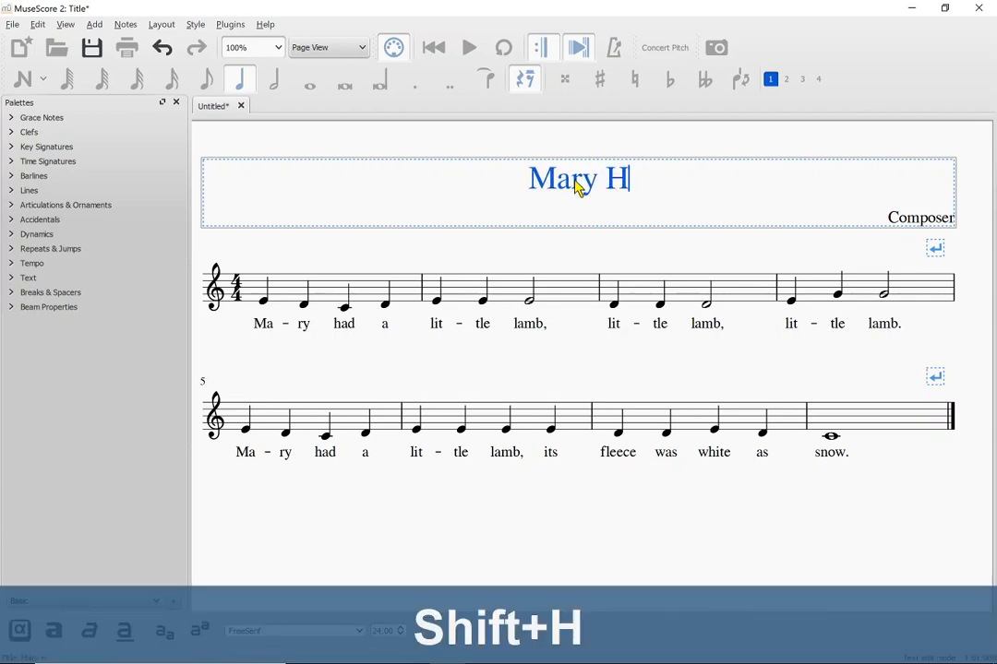
pyautogui.write('ad A Litt')
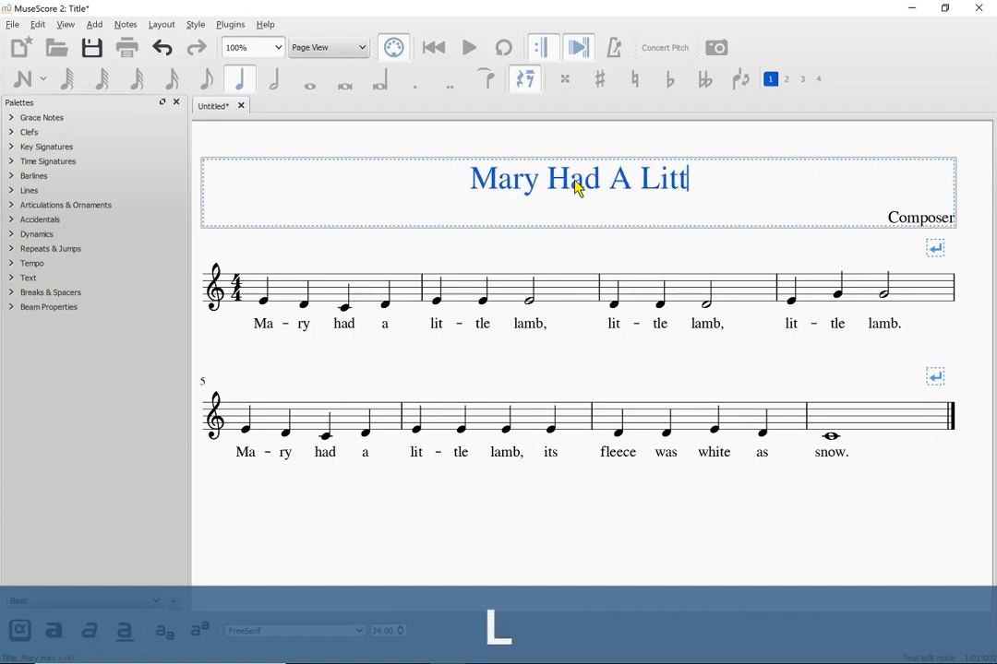
pyautogui.write('le Lamb')
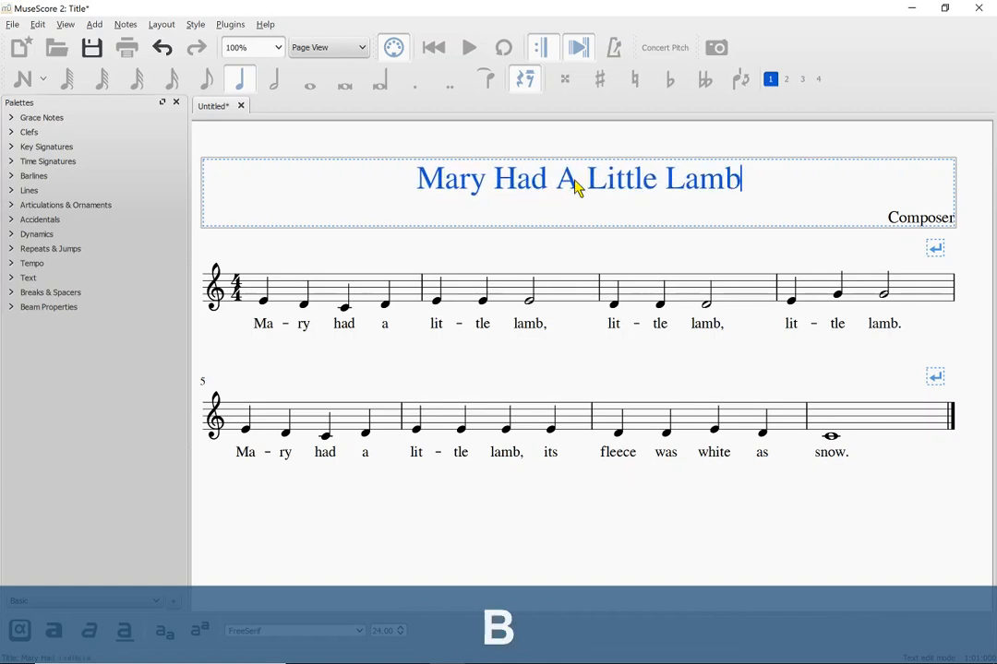
pyautogui.press('Escape')
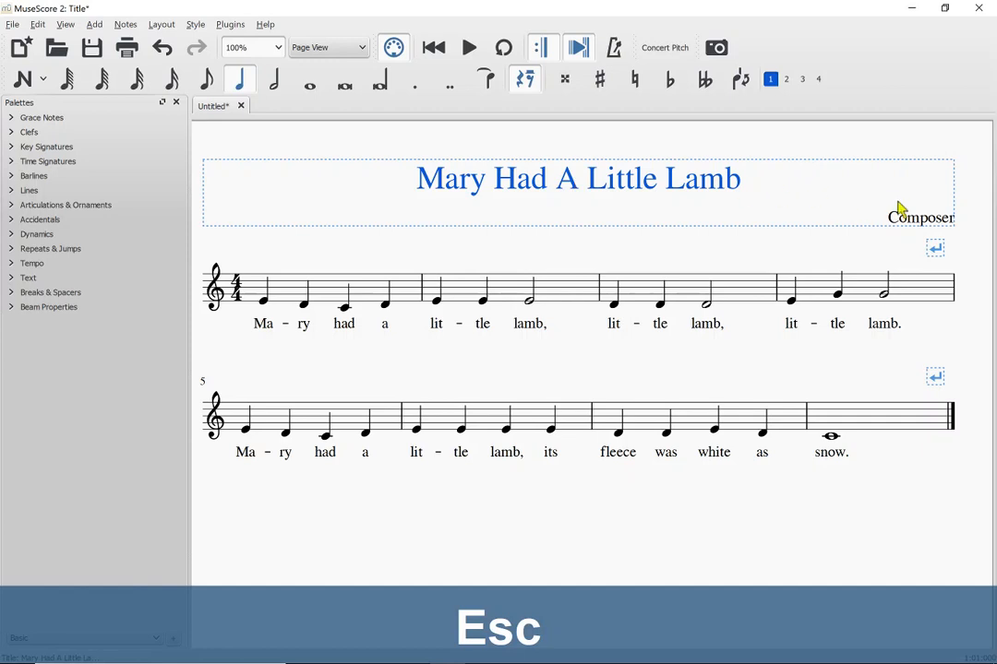
# - Replace the placeholder composer text with "Lowell Mason" and leave text editing
pyautogui.doubleClick(920, 228)
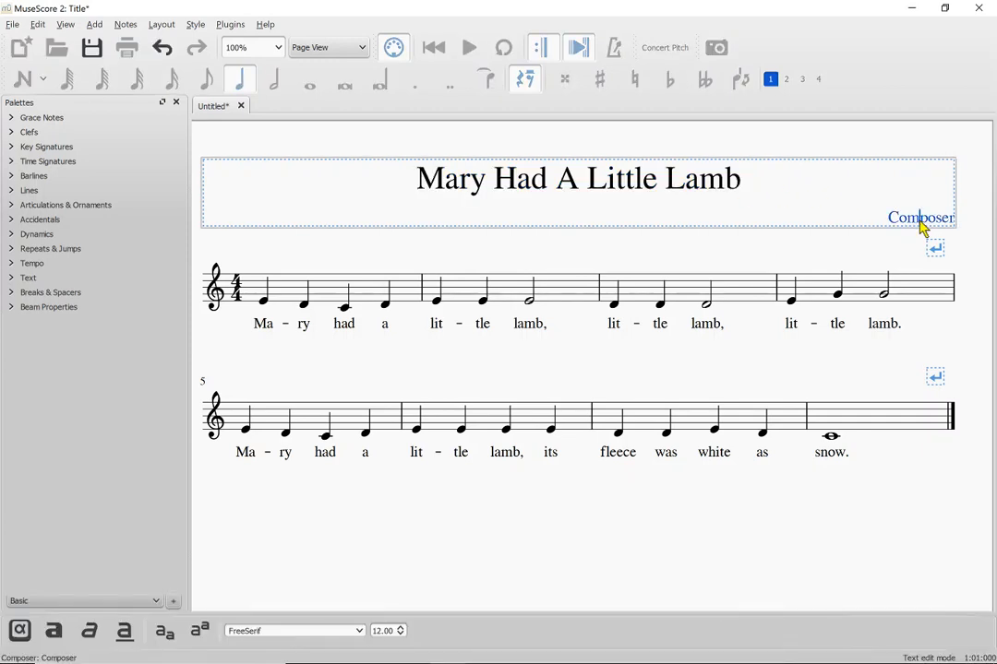
pyautogui.hotkey('ctrl', 'a')
pyautogui.write('Lo')
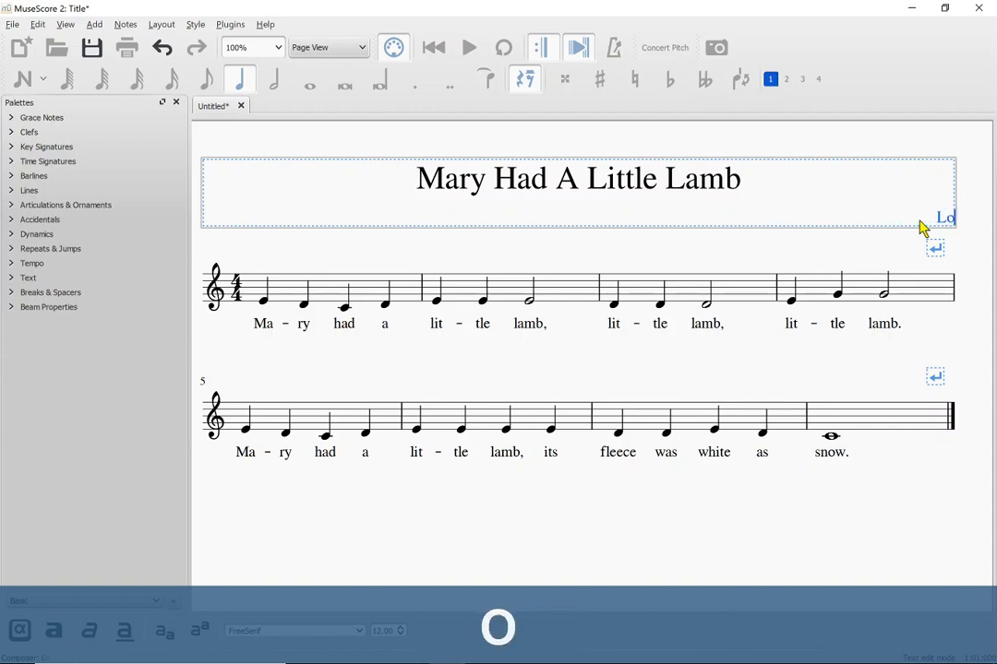
pyautogui.write('well Ma')
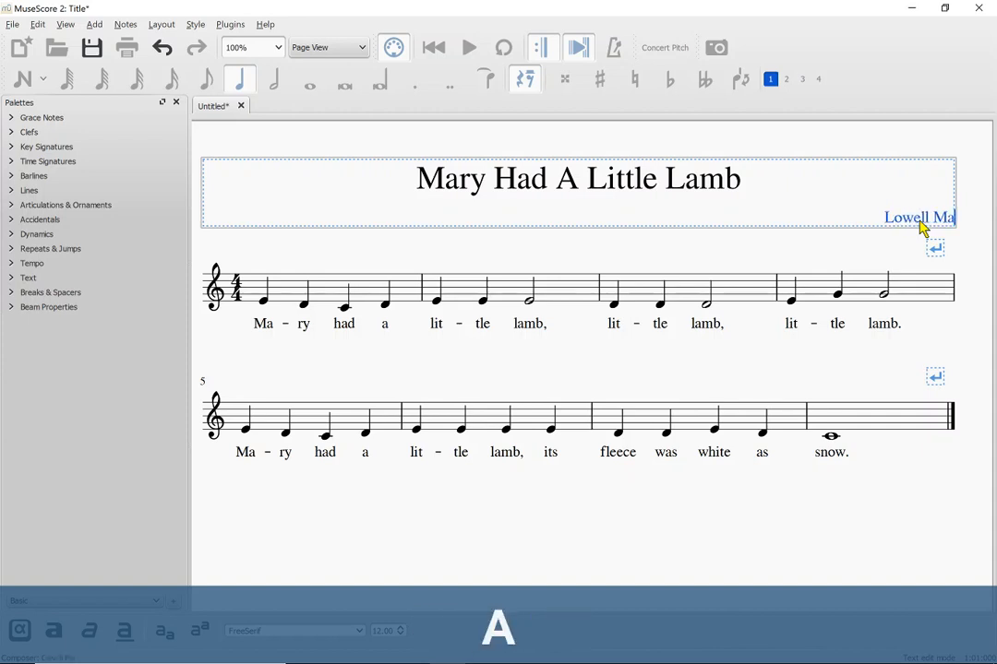
pyautogui.write('son')
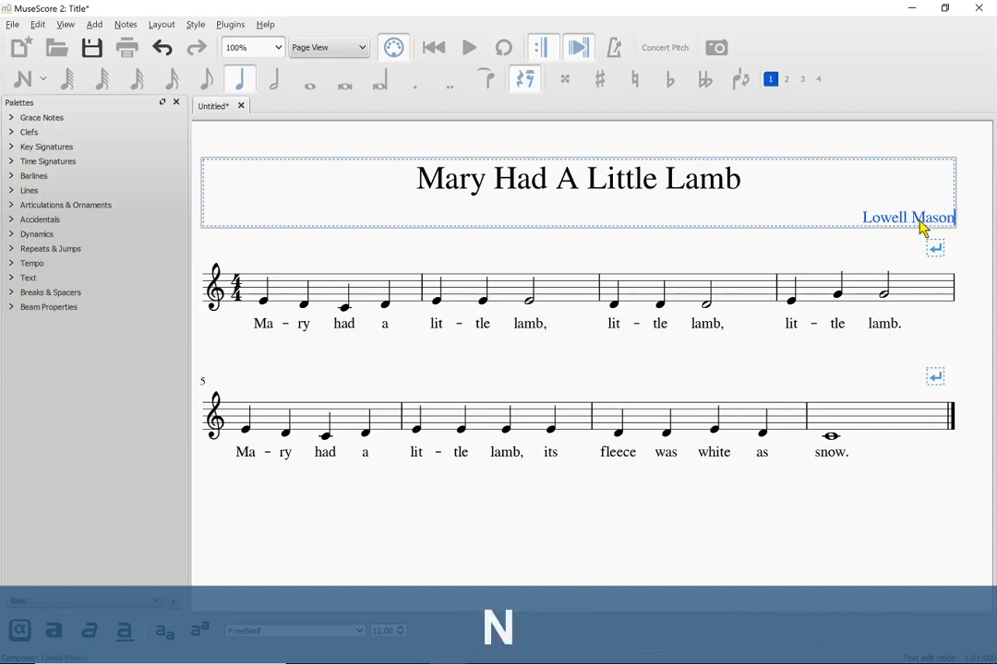
pyautogui.press('Escape')
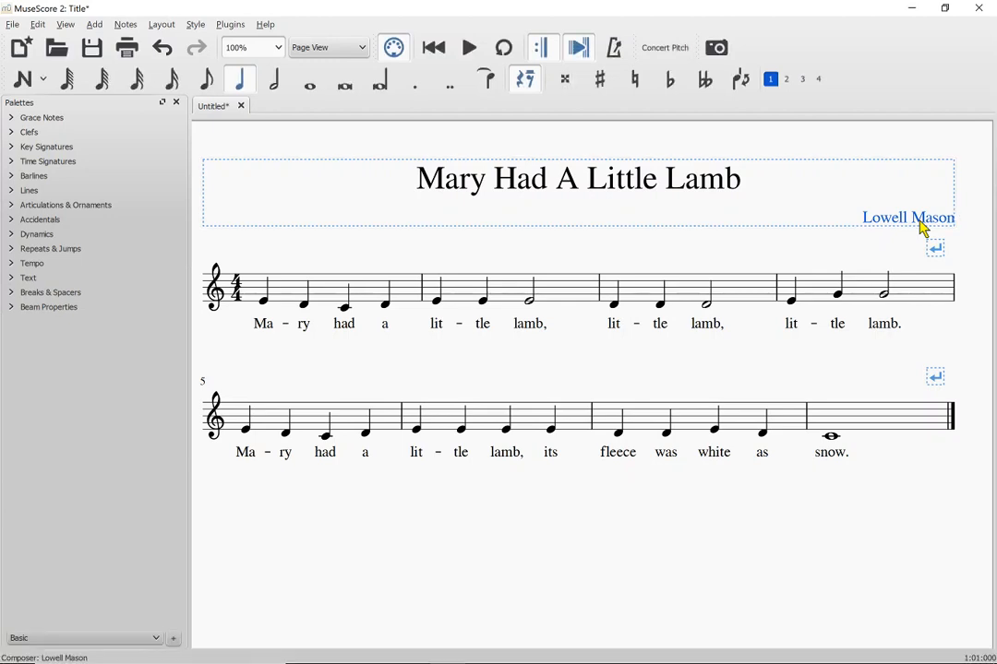
# - Add a lyricist text reading "Sarah Josepha Hale" to the title frame and leave text editing
pyautogui.click(95, 25)
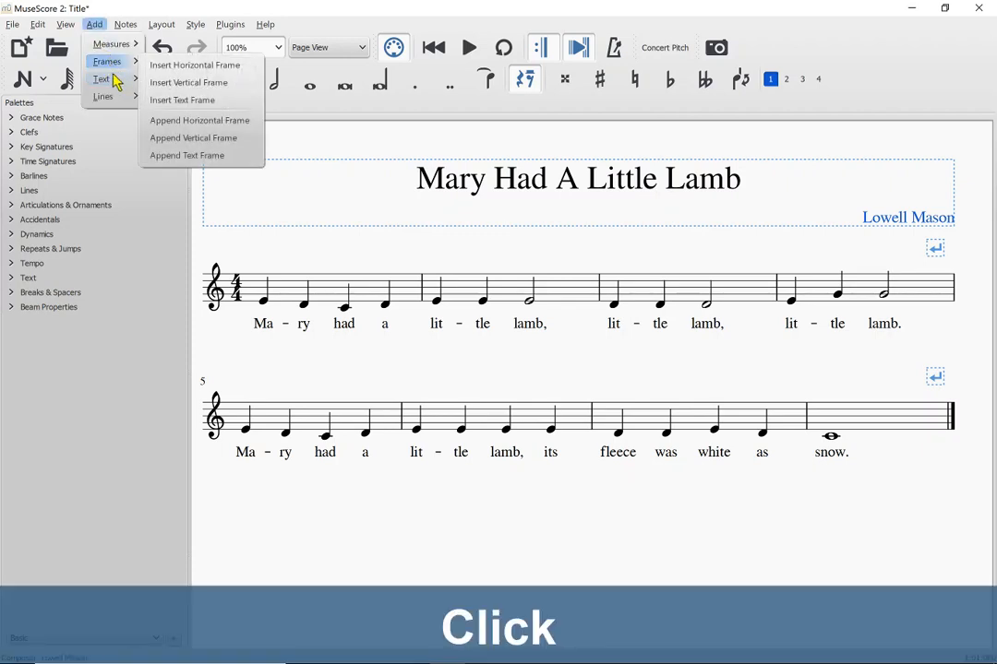
pyautogui.moveTo(115, 88)
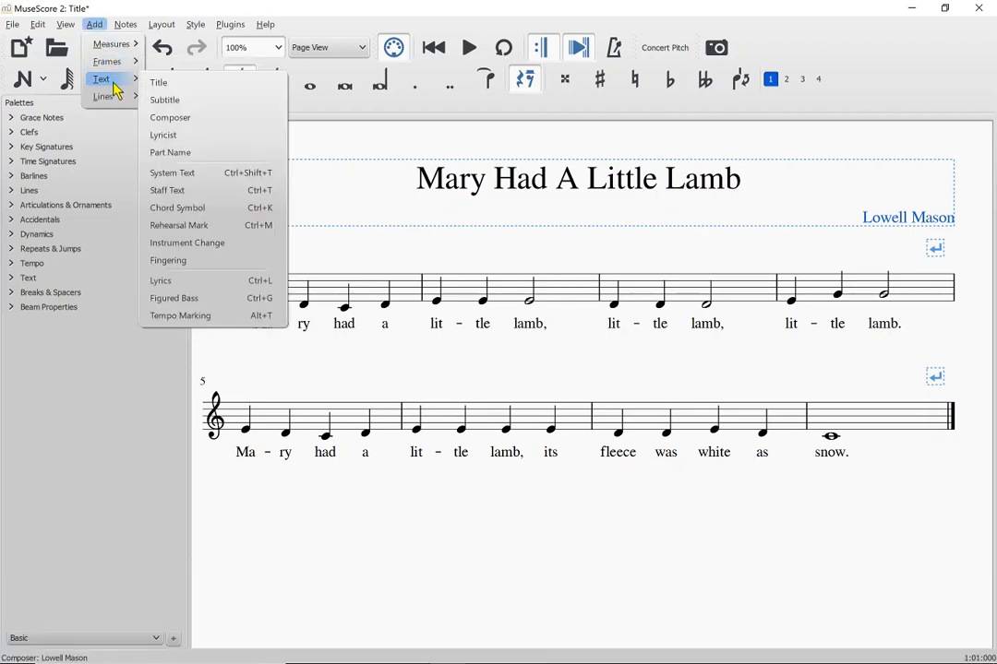
pyautogui.click(178, 139)
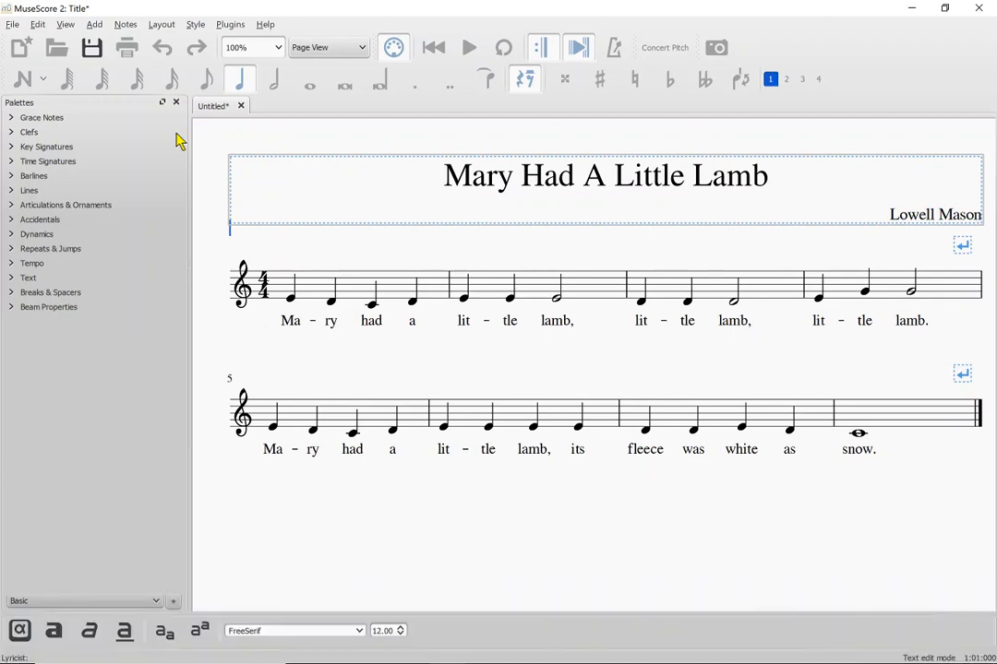
pyautogui.write('Sara')
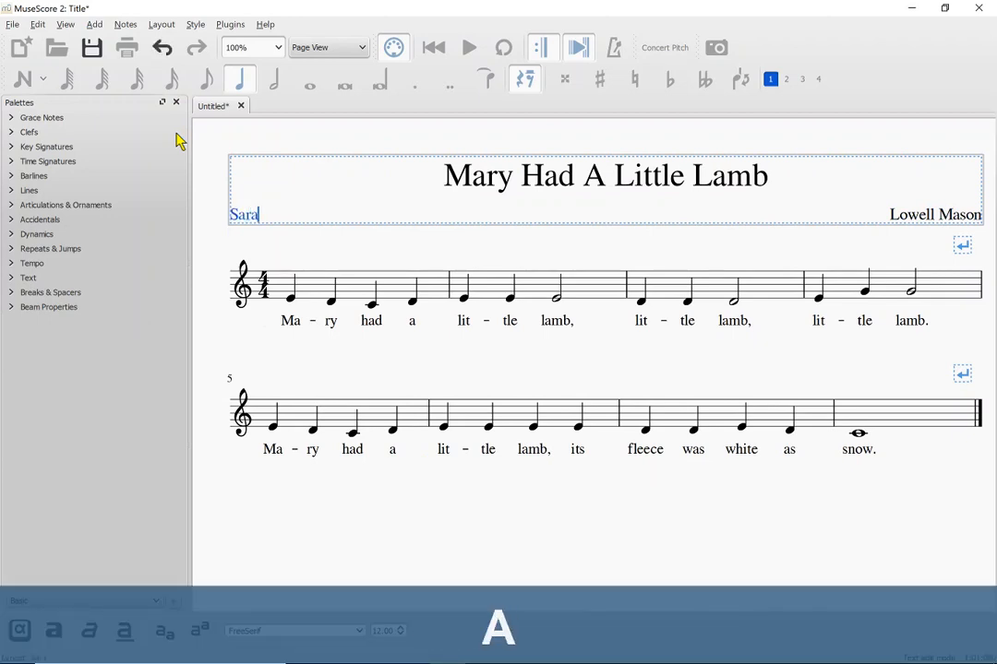
pyautogui.write('h Jo')
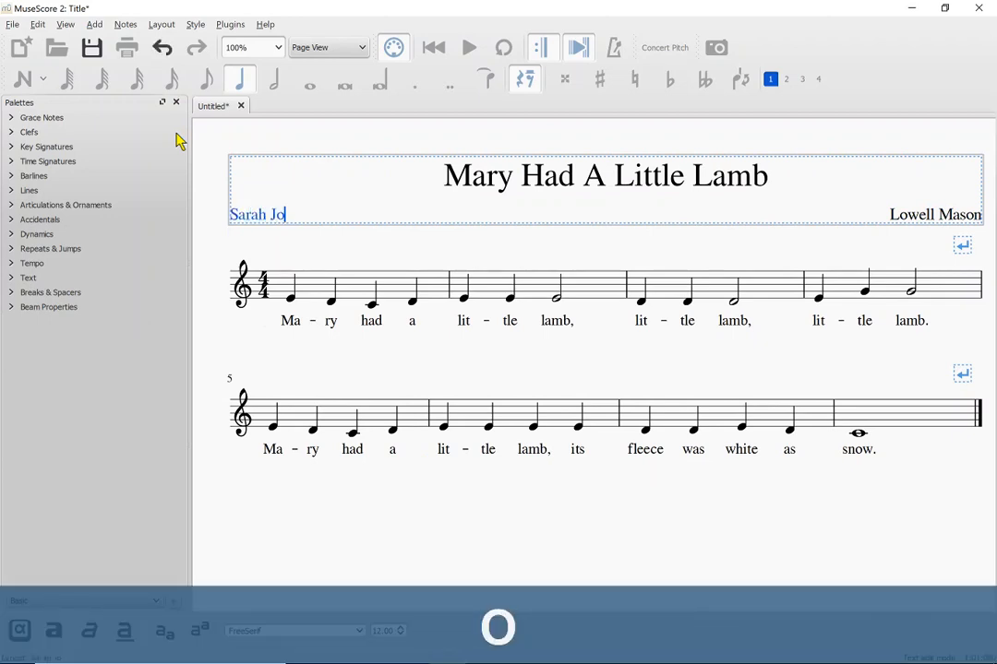
pyautogui.write('sepha ')
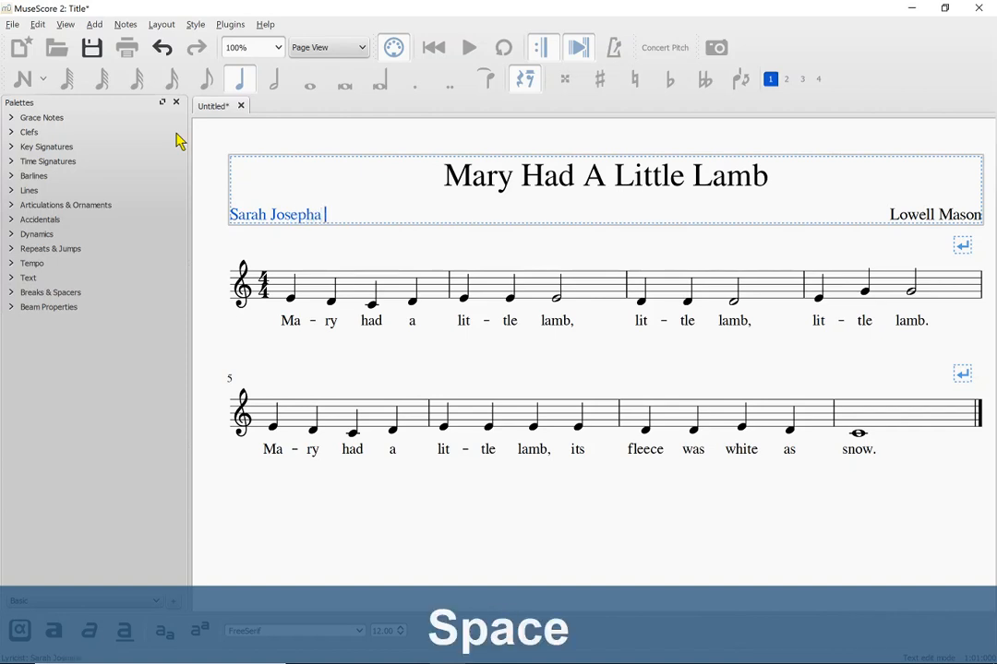
pyautogui.write('Hale')
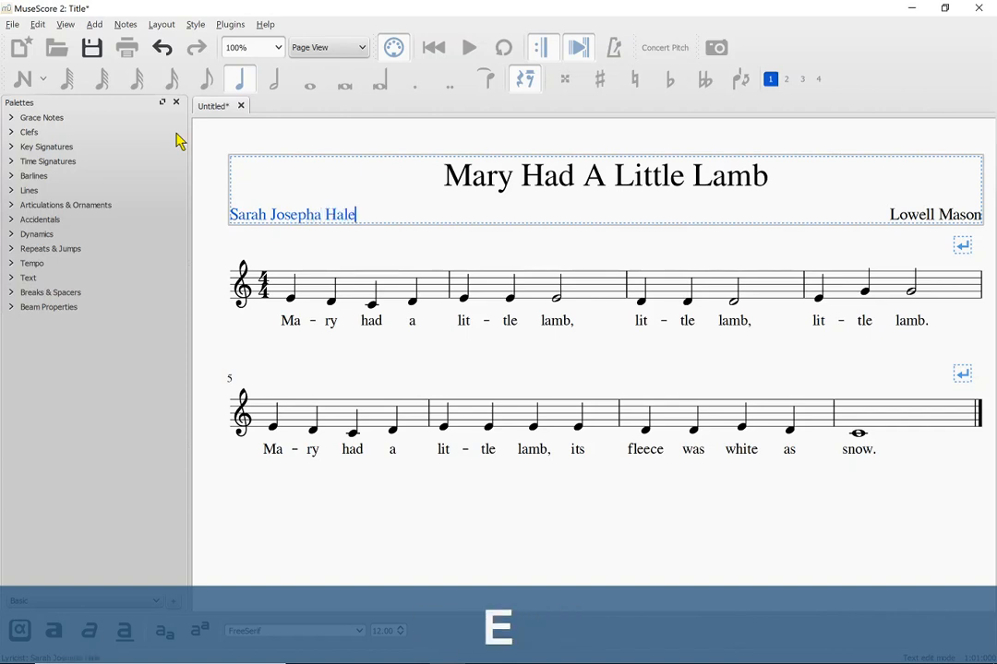
pyautogui.press('Escape')
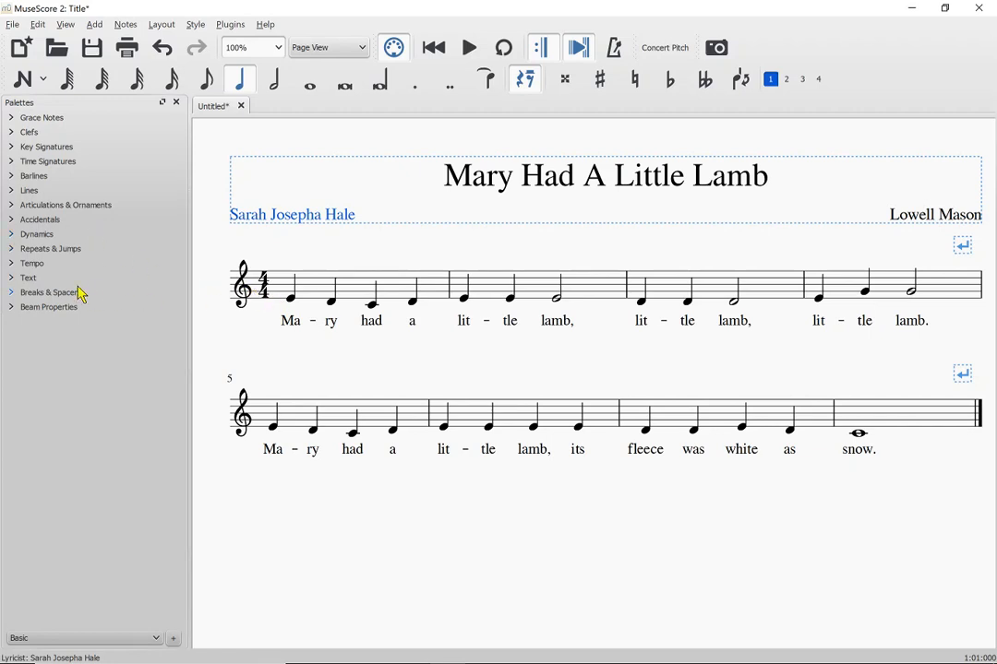
# - Add a quarter-note tempo marking at the first note of measure 1 and set it to 120
pyautogui.click(292, 302)
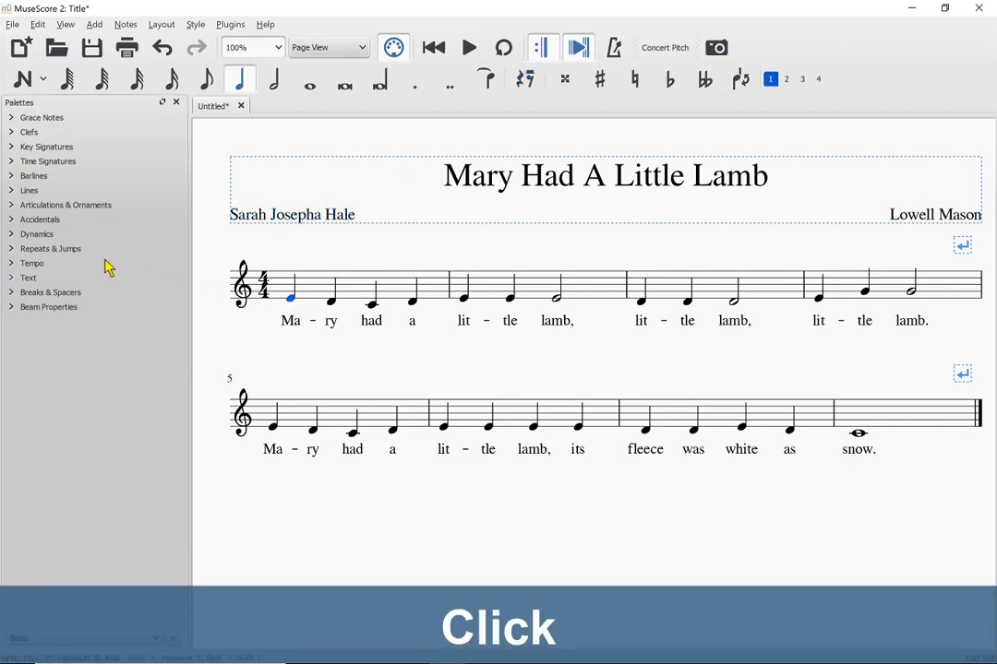
pyautogui.click(33, 264)
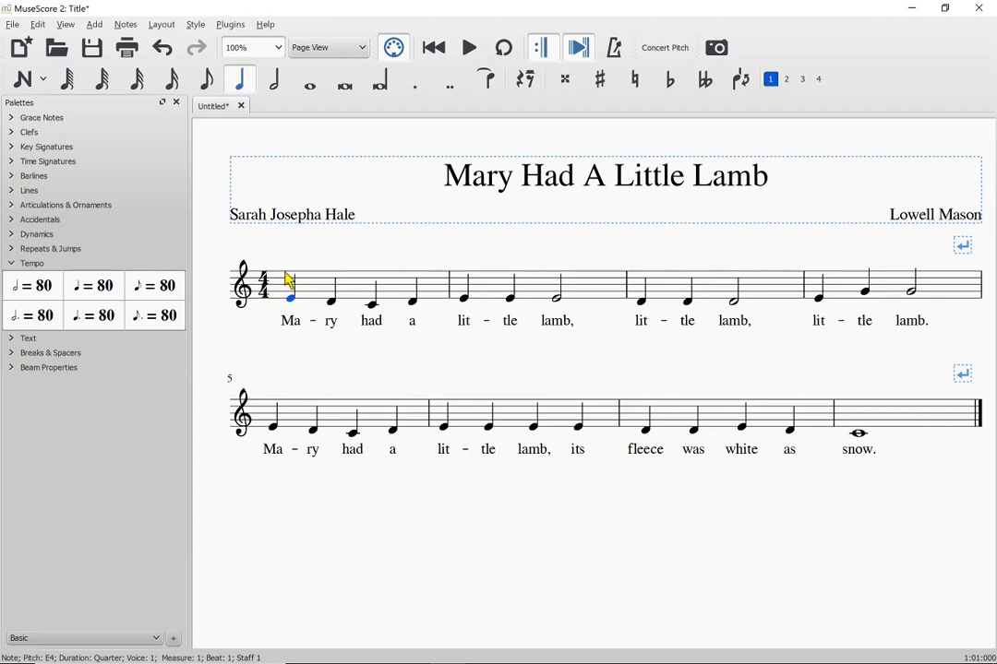
pyautogui.doubleClick(92, 297)
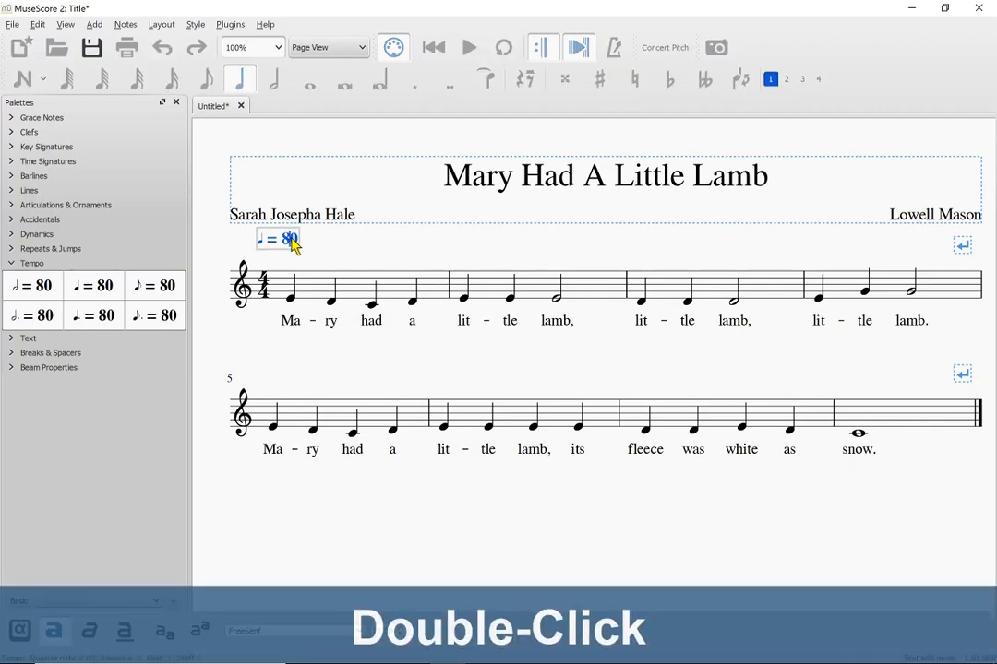
pyautogui.doubleClick(292, 242)
pyautogui.press('BackSpace')
pyautogui.write('1')
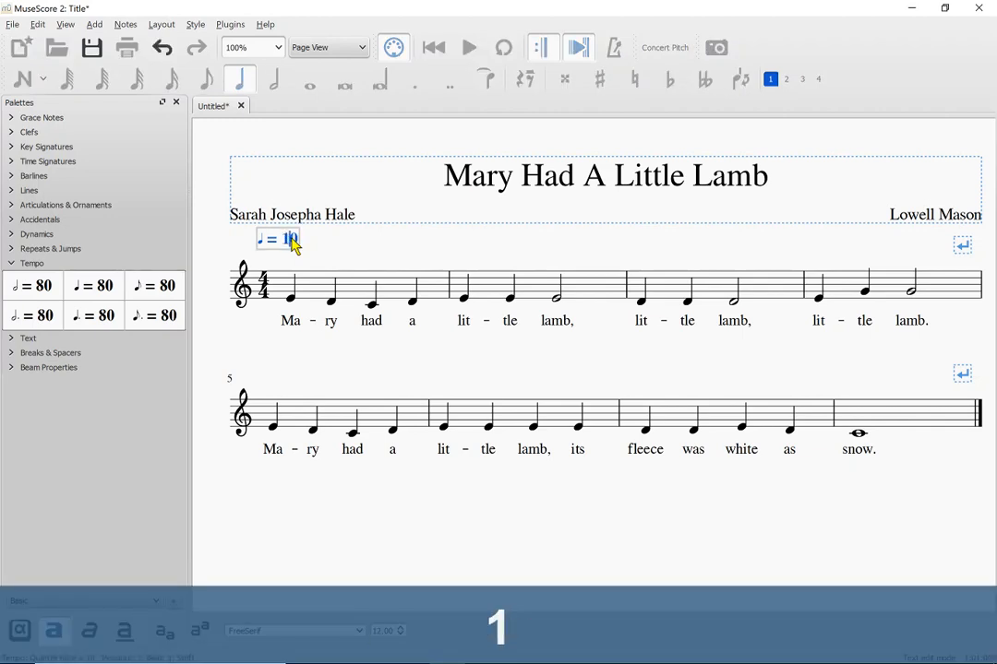
pyautogui.write('20')
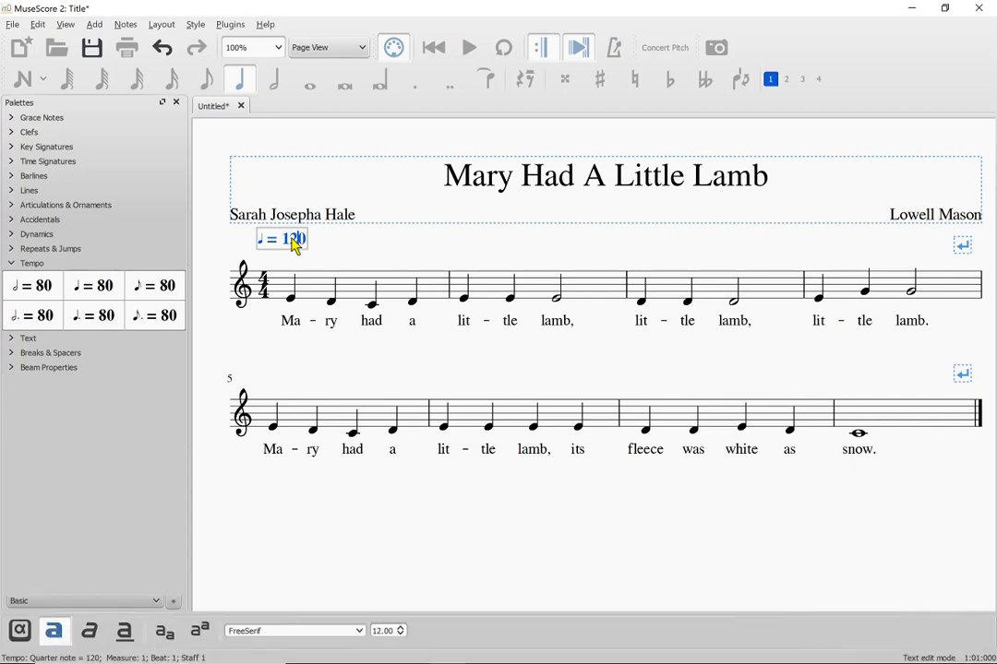
pyautogui.press('Escape')
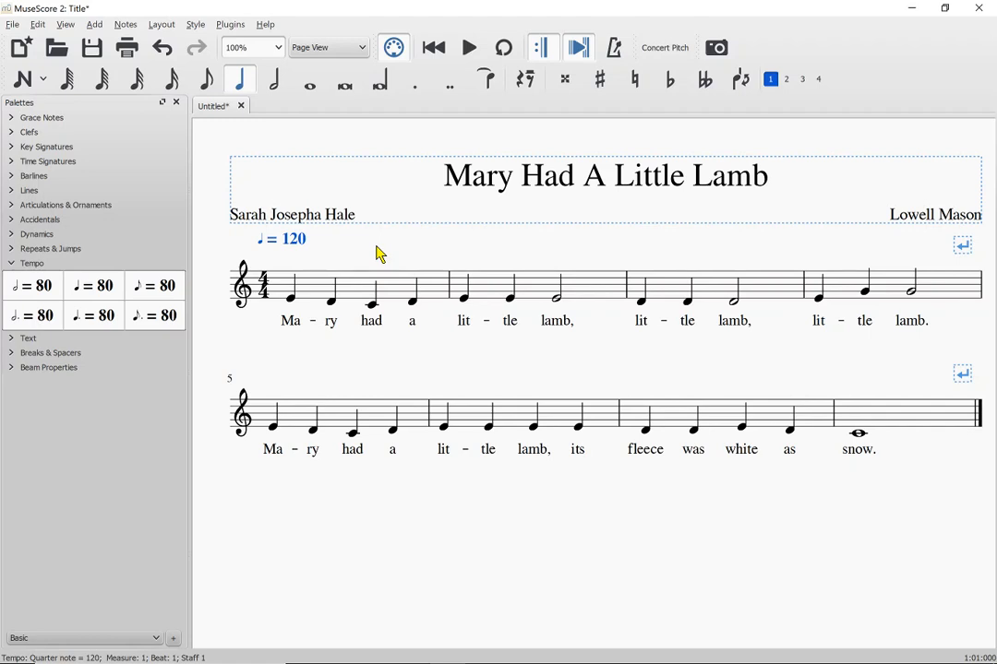
# - Play back the score from the first note of measure 1
pyautogui.click(291, 301)
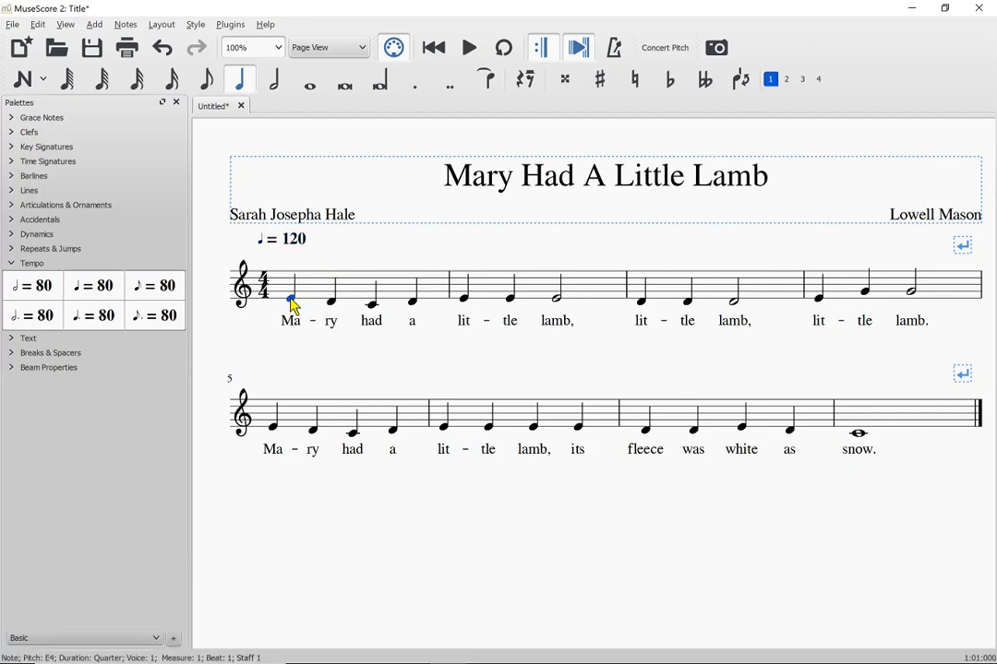
pyautogui.press('space')
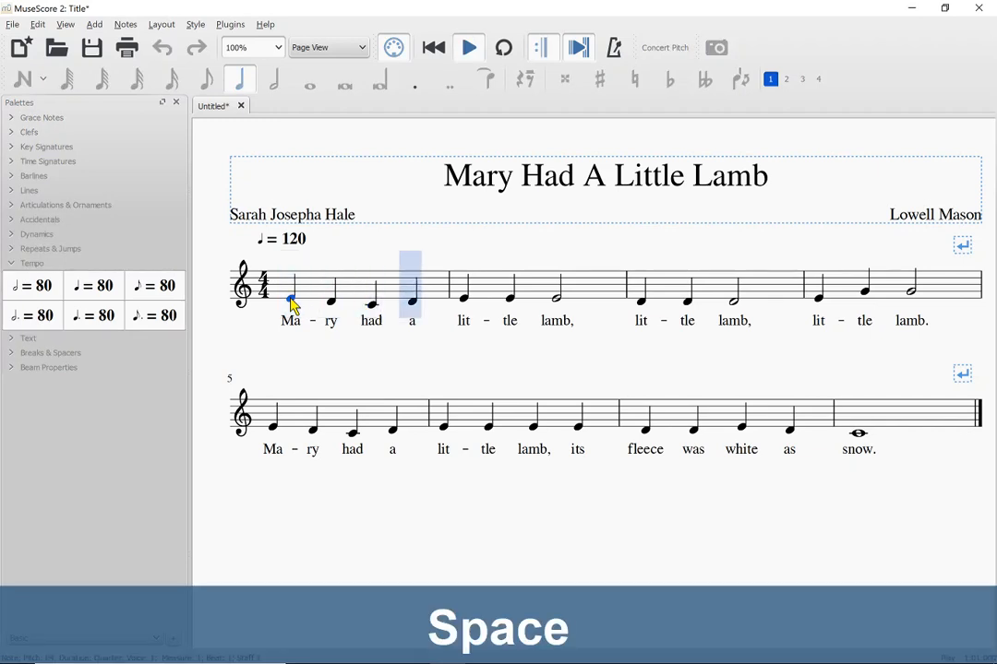